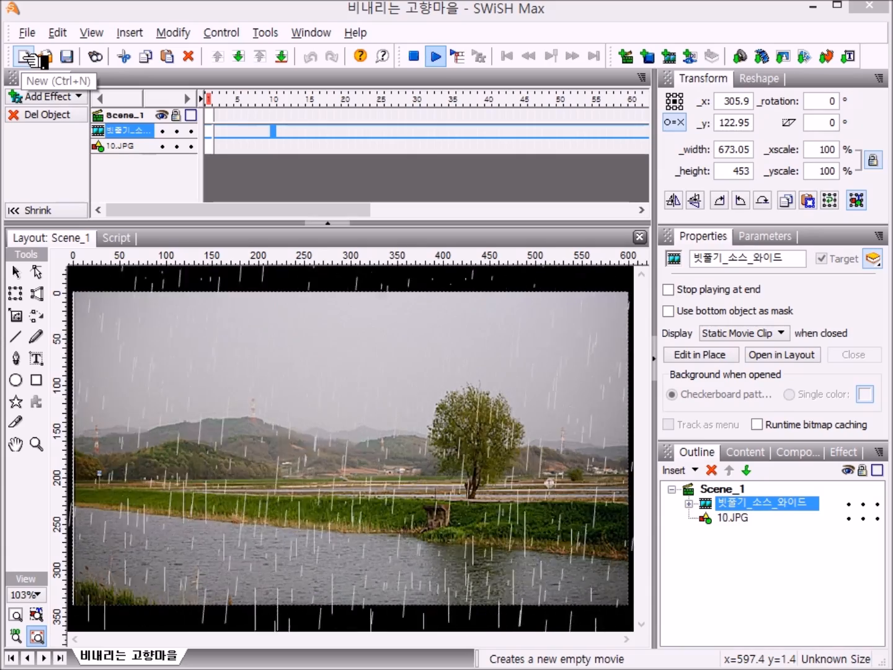
# Create a new empty movie and restore the default panel layout
pyautogui.click(26, 56)
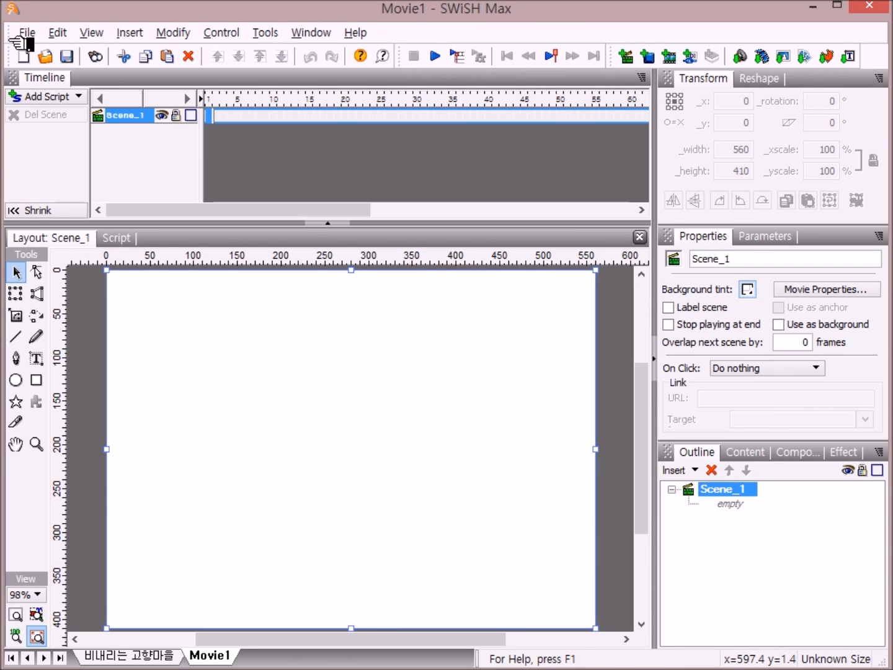
pyautogui.click(335, 35)
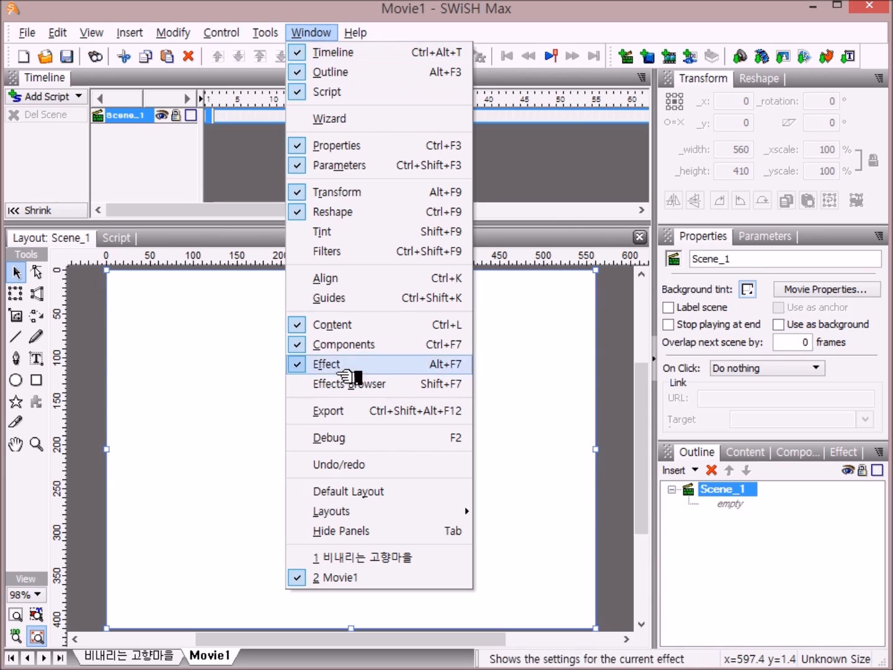
pyautogui.click(413, 493)
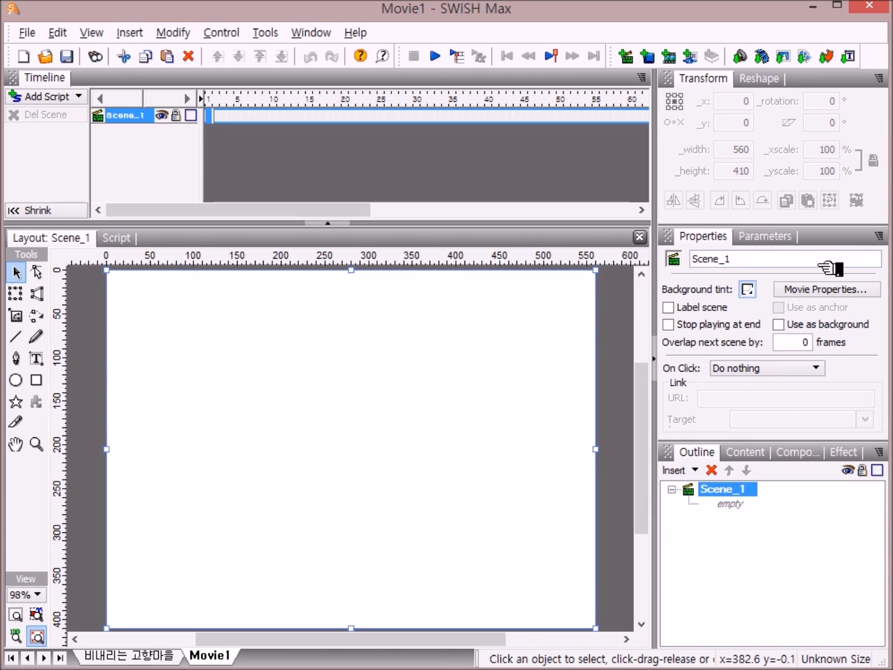
# Set the movie size to 600 by 338 pixels and its background color to black
pyautogui.click(822, 290)
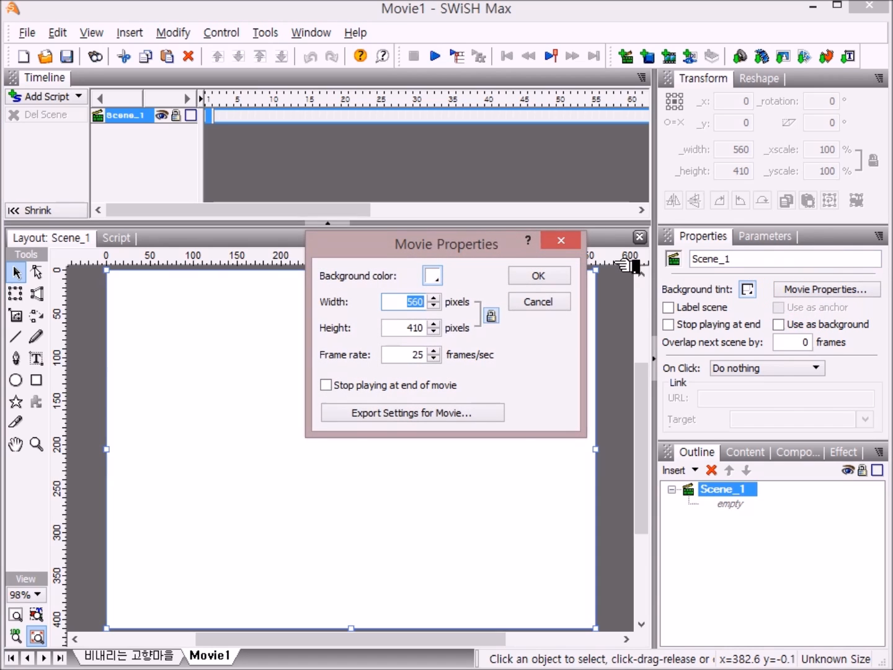
pyautogui.moveTo(514, 239); pyautogui.dragTo(412, 278)
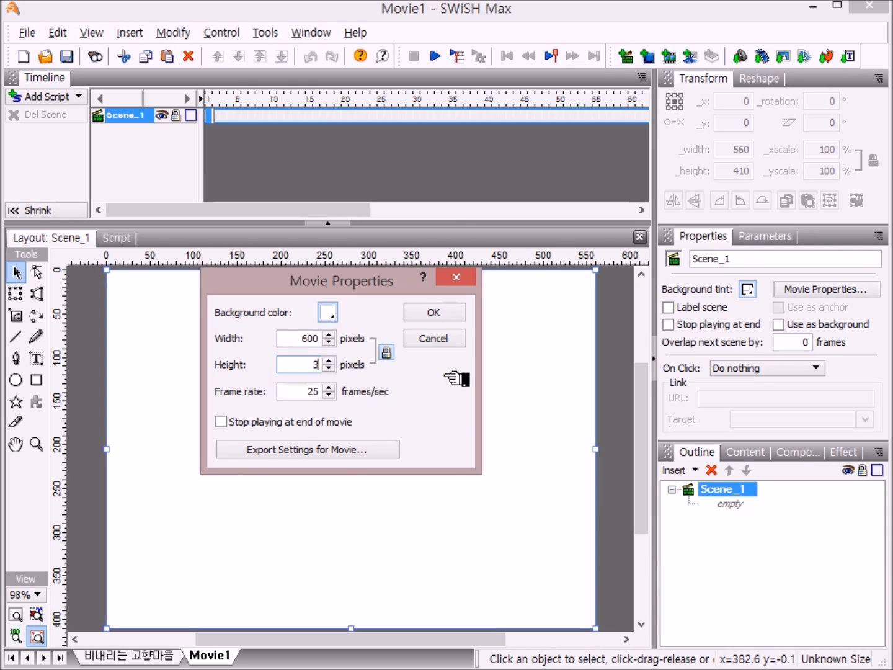
pyautogui.write('8')
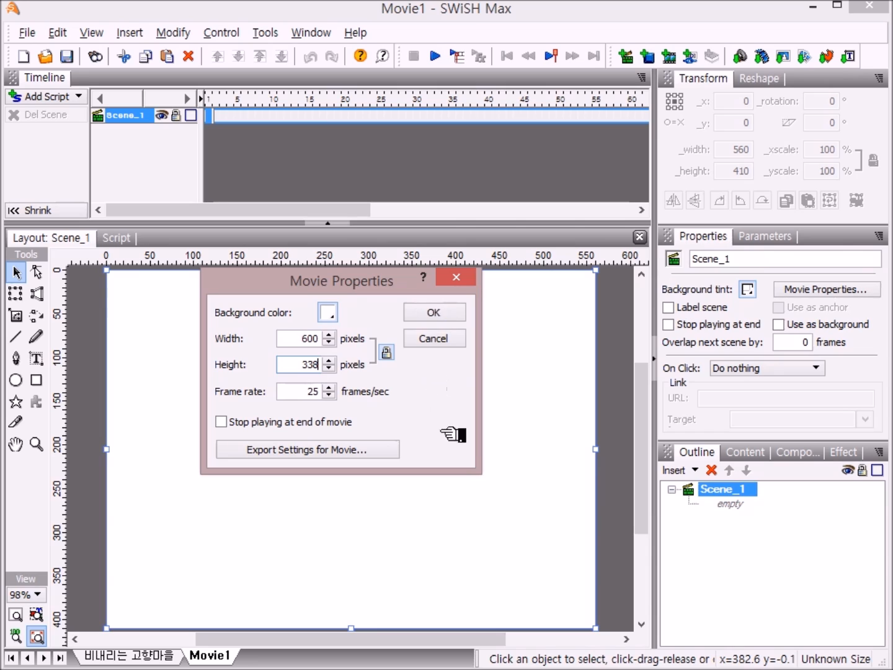
pyautogui.click(329, 312)
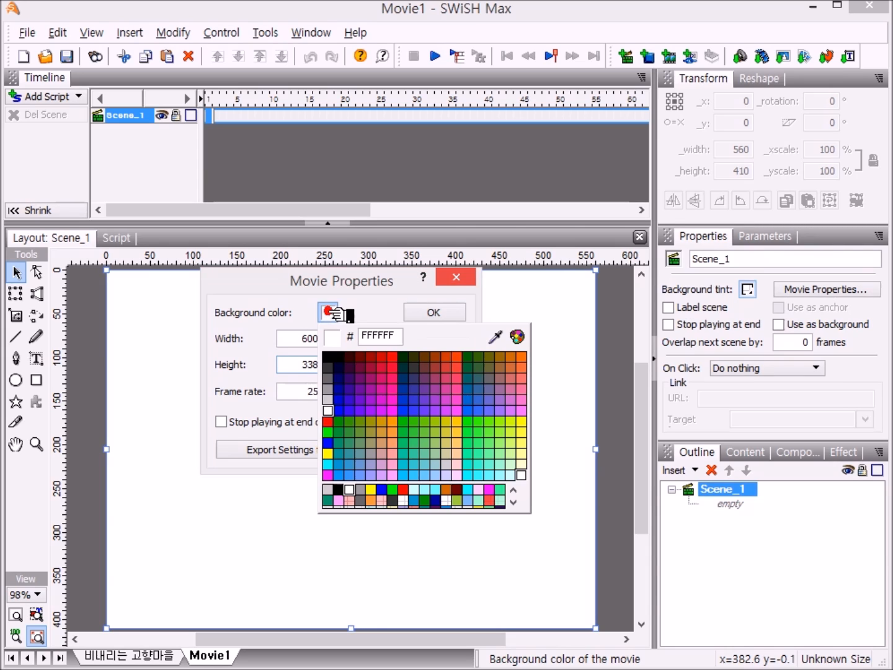
pyautogui.click(329, 355)
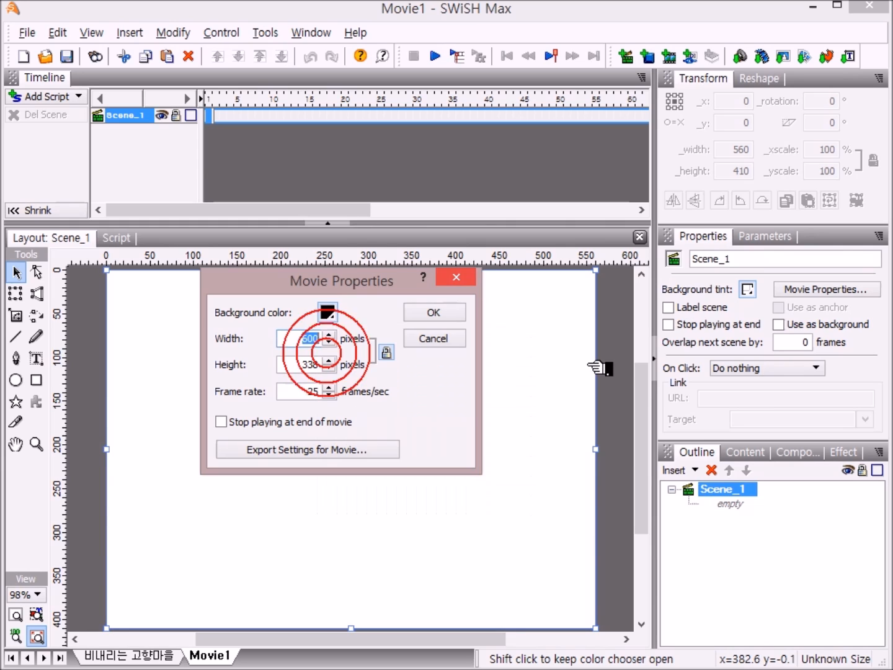
pyautogui.click(434, 316)
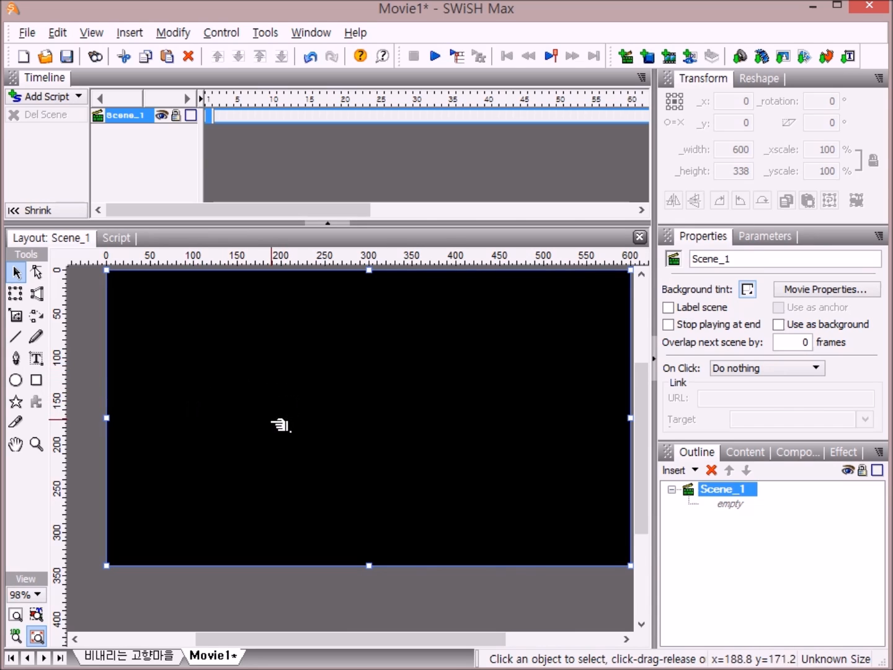
# Set up the Line Tool with a continuous line style and a solid light grey CCCCCC stroke color
pyautogui.click(17, 615)
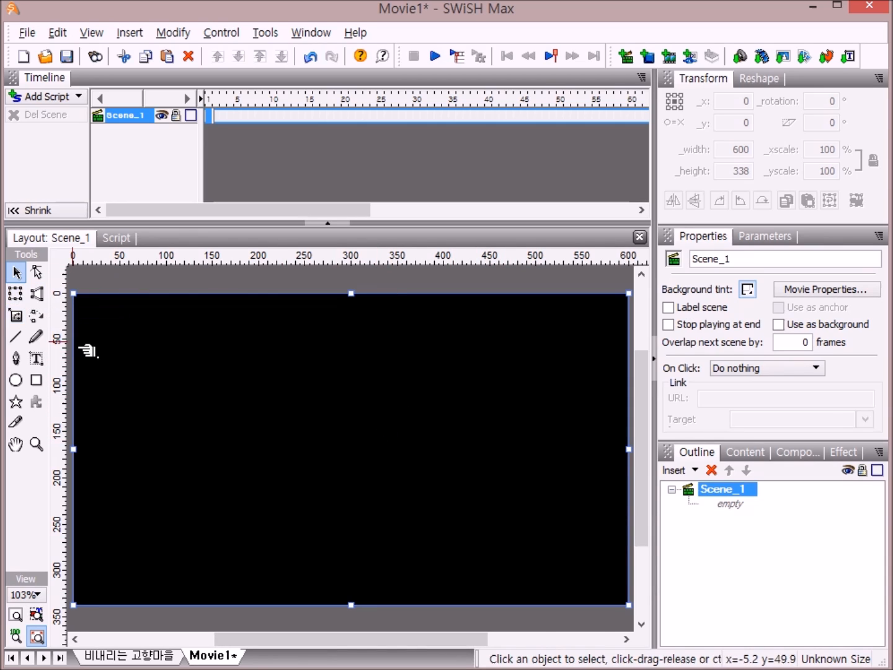
pyautogui.click(16, 337)
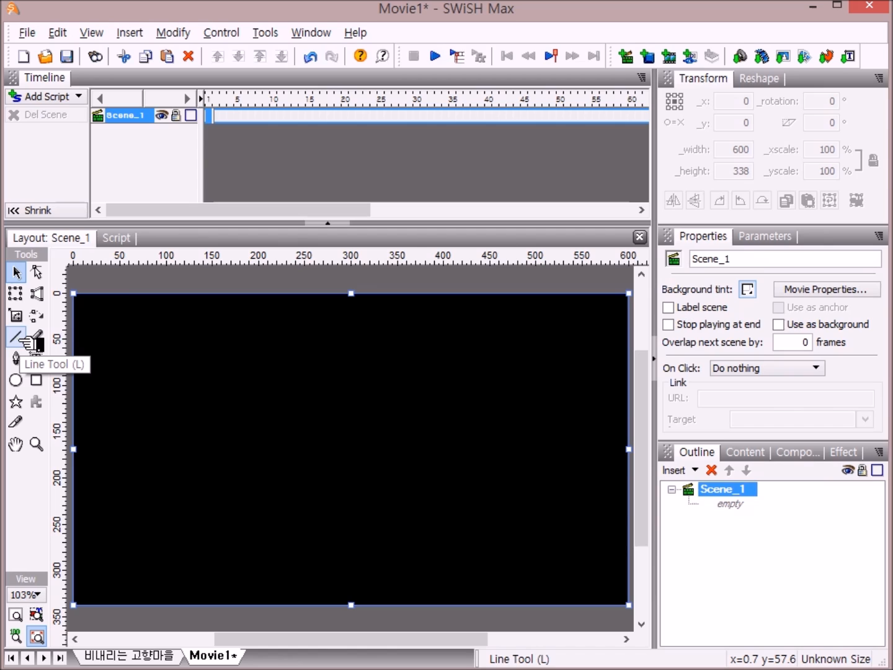
pyautogui.click(16, 338)
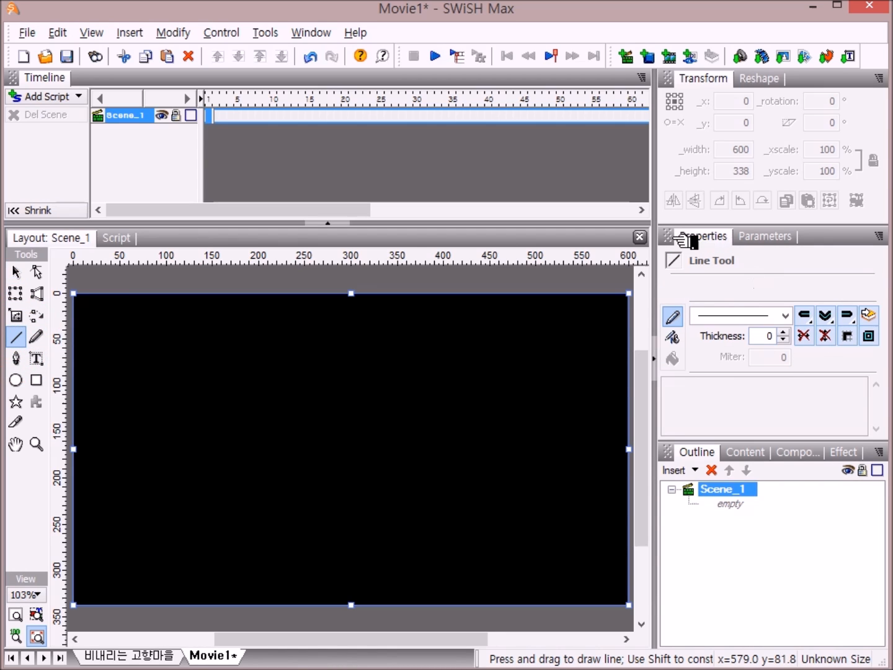
pyautogui.click(787, 317)
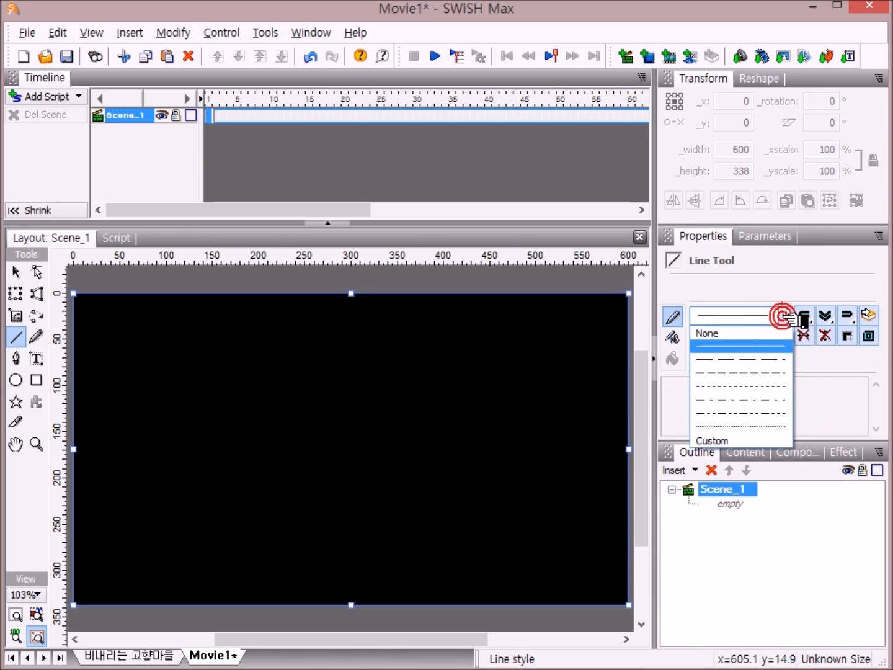
pyautogui.click(773, 346)
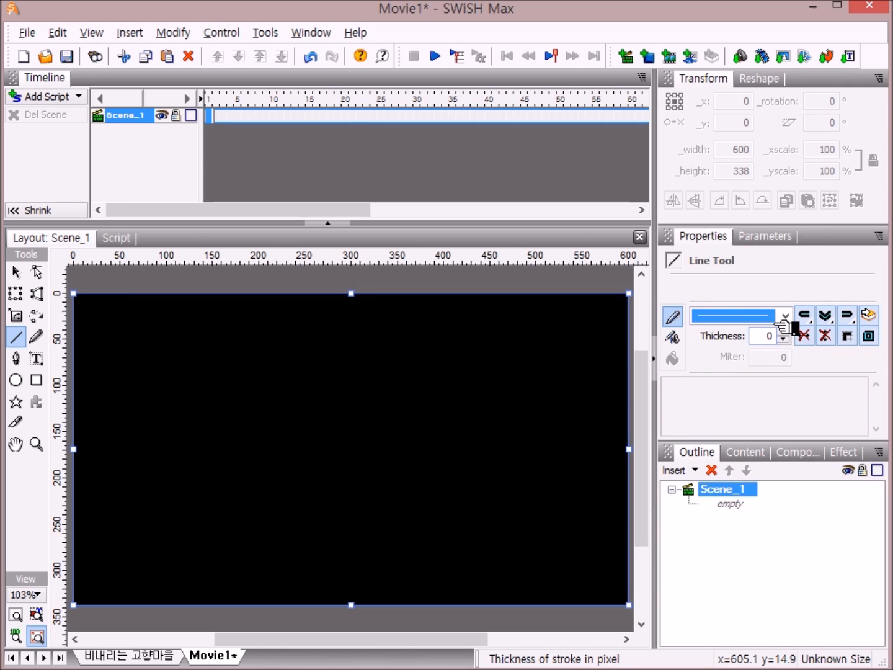
pyautogui.click(682, 336)
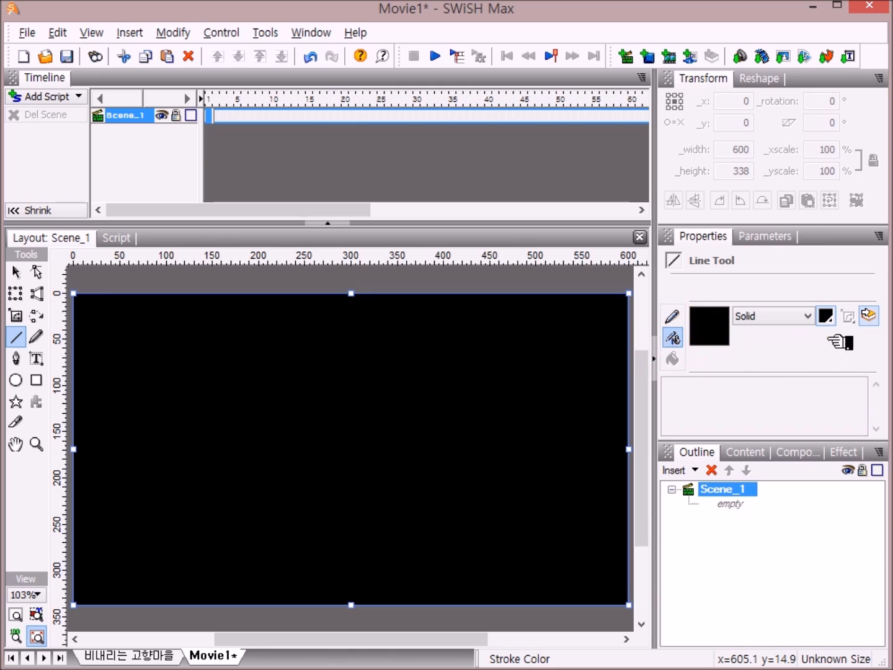
pyautogui.click(830, 316)
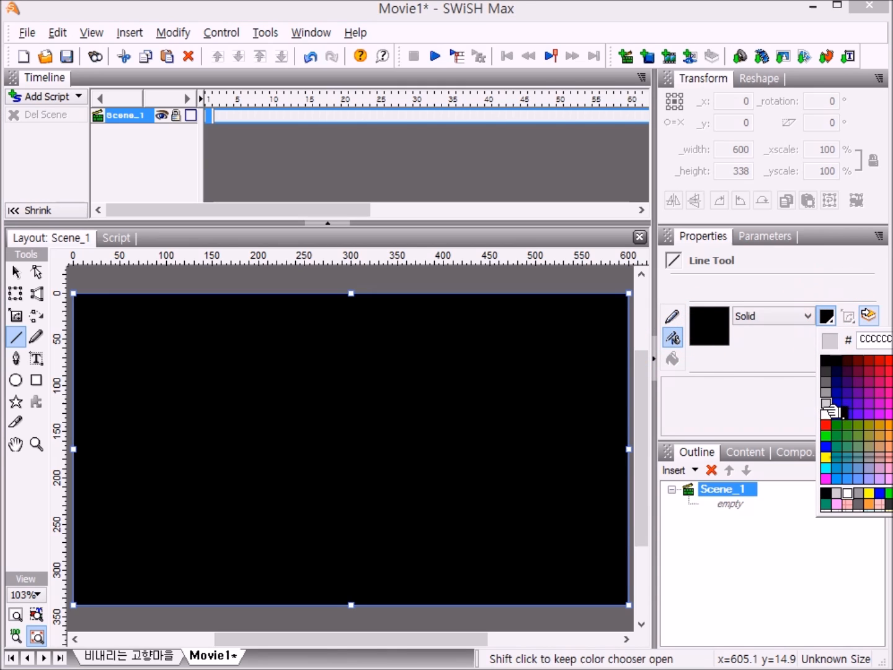
pyautogui.click(827, 404)
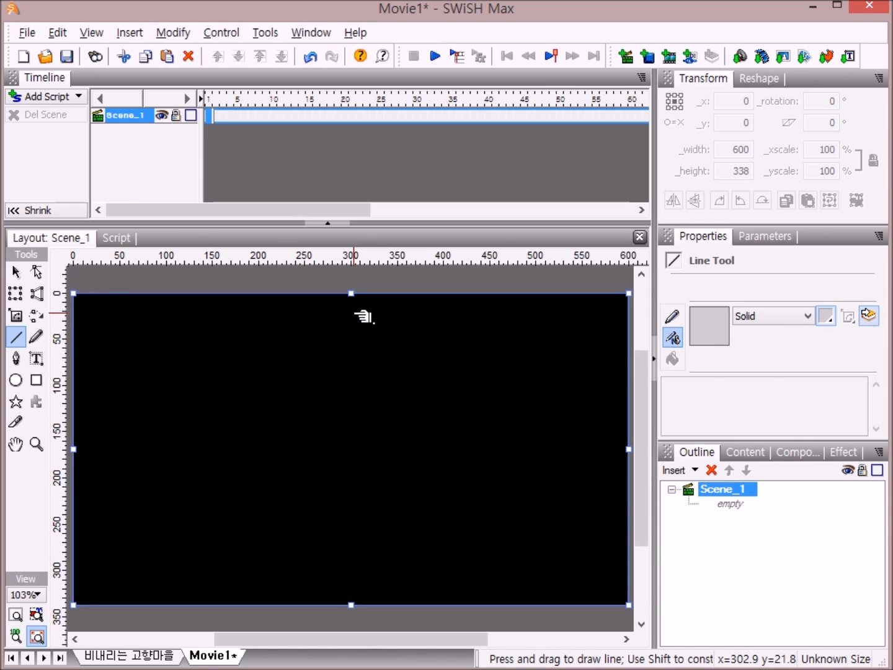
# Draw dozens of scattered vertical raindrop lines, about 5 to 21 pixels long, across the full width of the scene's upper part
pyautogui.moveTo(353, 313); pyautogui.dragTo(353, 332)
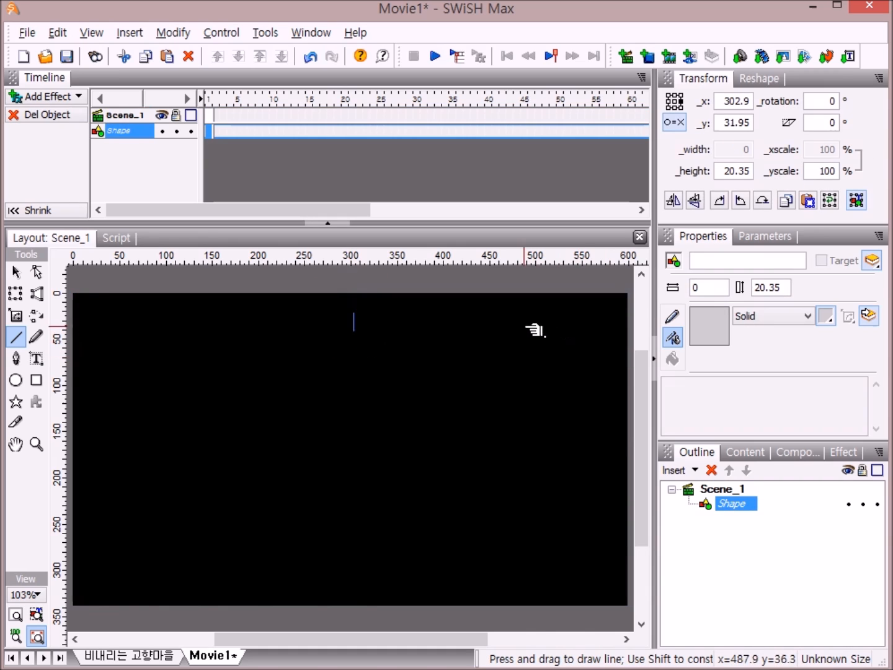
pyautogui.moveTo(520, 317); pyautogui.dragTo(520, 331)
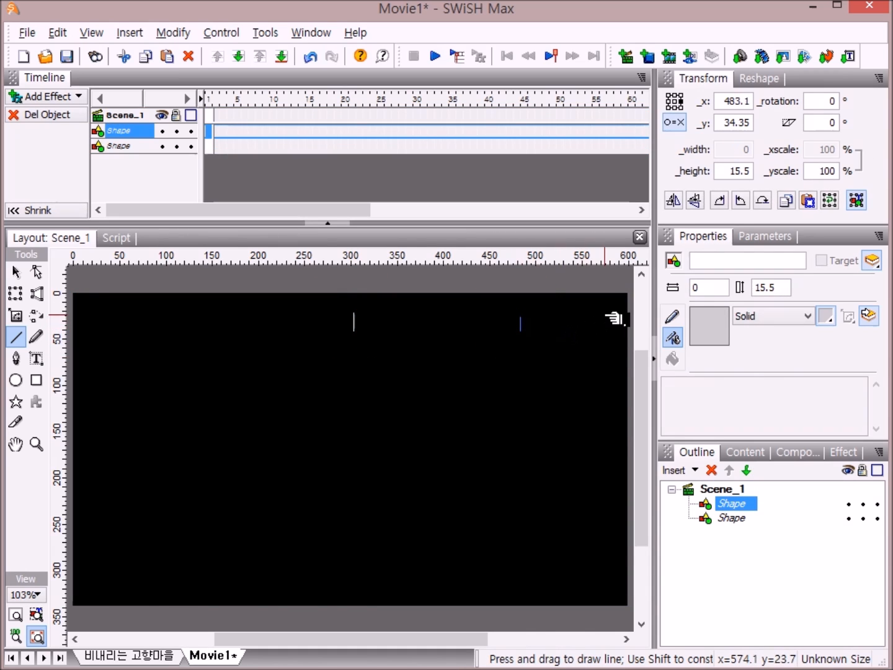
pyautogui.moveTo(606, 314)
pyautogui.mouseDown()
pyautogui.moveTo(605, 327)
pyautogui.moveTo(571, 332)
pyautogui.mouseUp()
pyautogui.moveTo(447, 328); pyautogui.dragTo(446, 332)
pyautogui.moveTo(267, 314); pyautogui.dragTo(267, 332)
pyautogui.moveTo(94, 317)
pyautogui.mouseDown()
pyautogui.moveTo(94, 336)
pyautogui.moveTo(121, 334)
pyautogui.mouseUp()
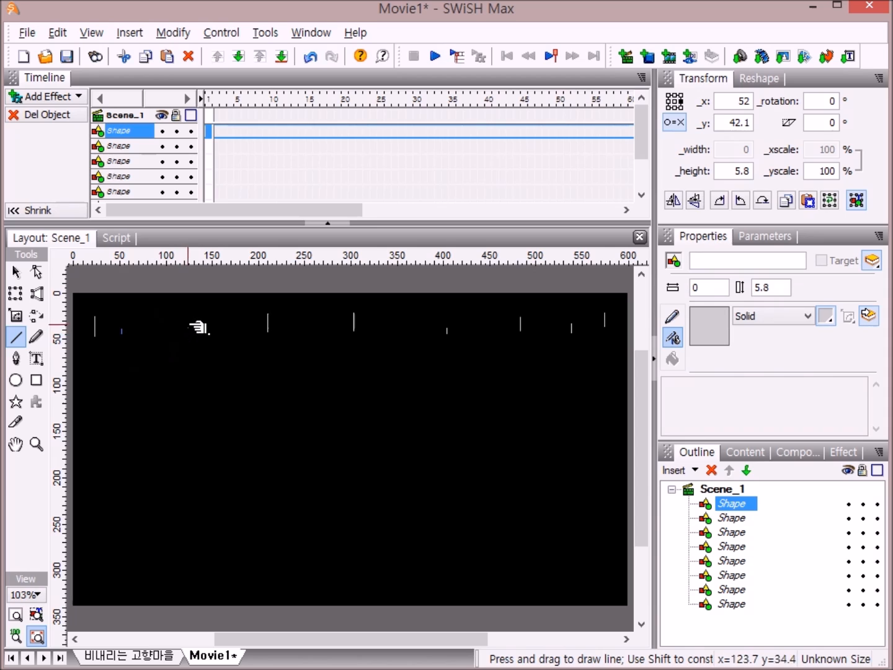
pyautogui.moveTo(189, 320); pyautogui.dragTo(188, 335)
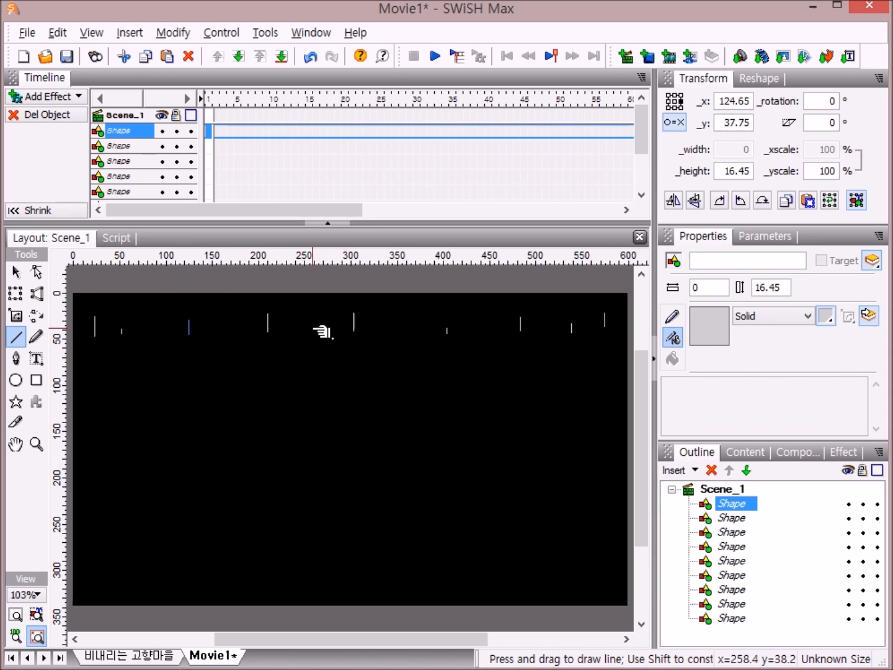
pyautogui.moveTo(308, 325); pyautogui.dragTo(309, 335)
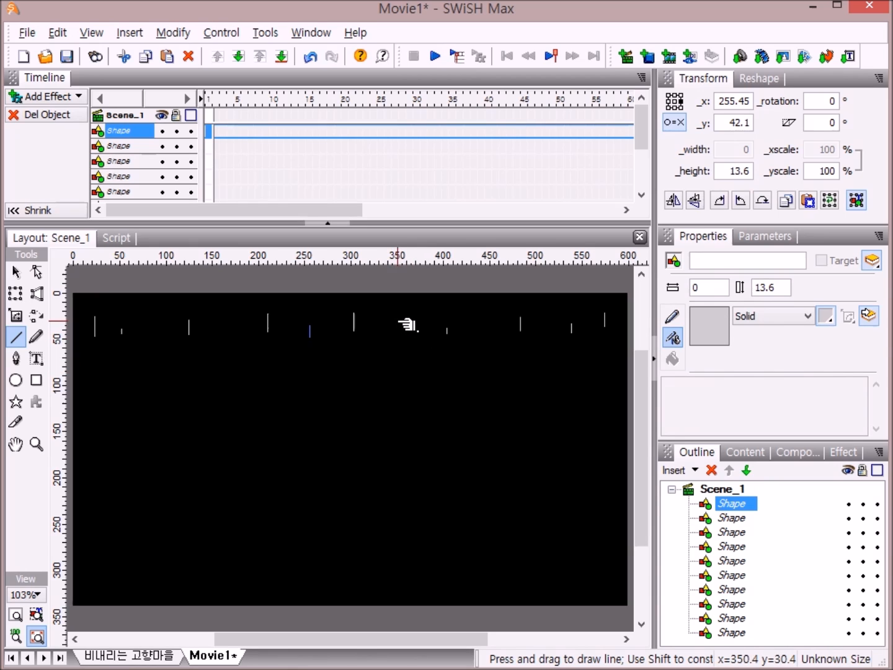
pyautogui.moveTo(402, 318); pyautogui.dragTo(402, 335)
pyautogui.moveTo(483, 310)
pyautogui.mouseDown()
pyautogui.moveTo(502, 340)
pyautogui.moveTo(596, 352)
pyautogui.mouseUp()
pyautogui.moveTo(467, 340); pyautogui.dragTo(467, 350)
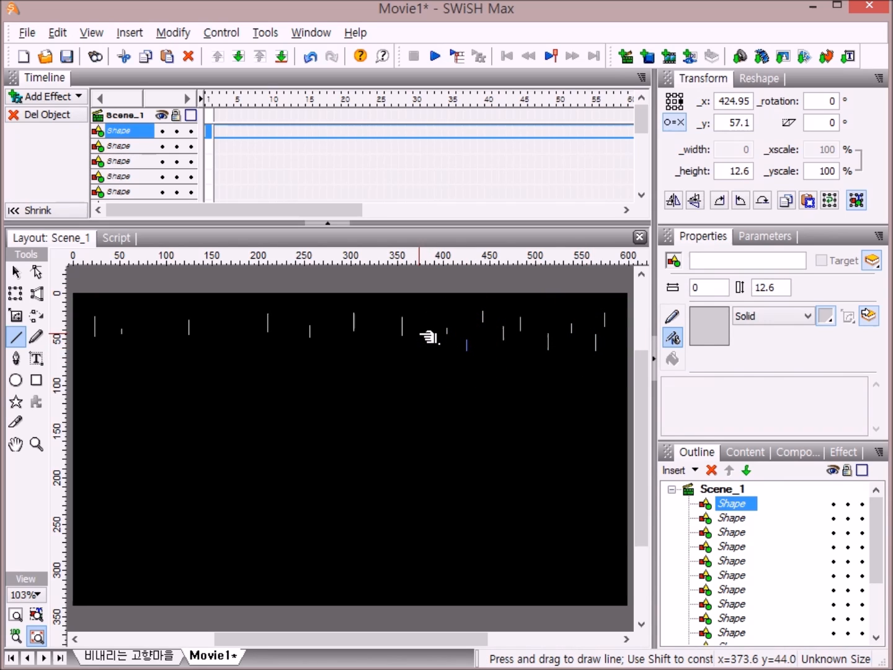
pyautogui.moveTo(420, 329)
pyautogui.mouseDown()
pyautogui.moveTo(419, 342)
pyautogui.moveTo(375, 338)
pyautogui.moveTo(333, 361)
pyautogui.mouseUp()
pyautogui.moveTo(232, 343); pyautogui.dragTo(232, 358)
pyautogui.moveTo(292, 325); pyautogui.dragTo(291, 342)
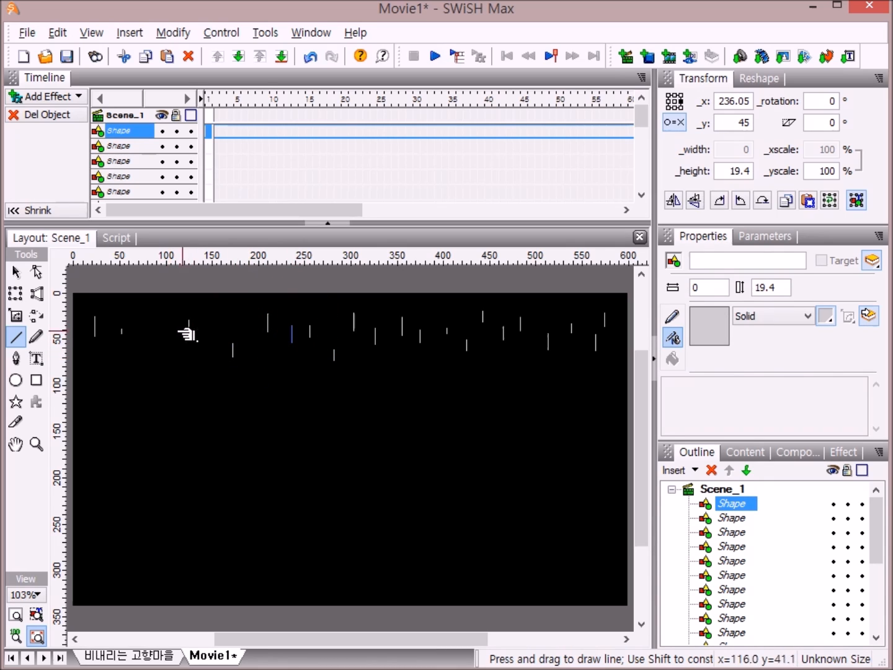
pyautogui.moveTo(208, 330); pyautogui.dragTo(207, 345)
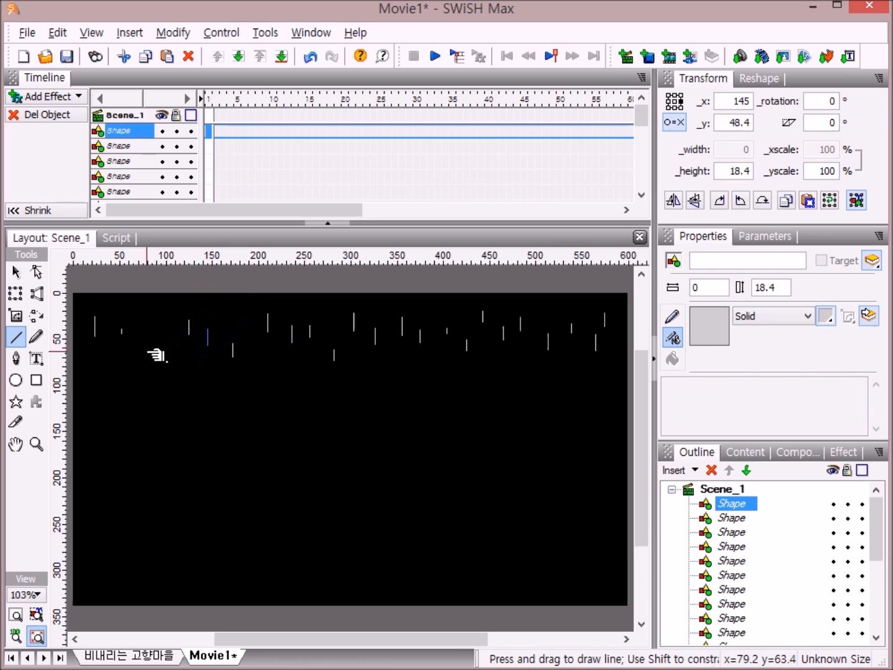
pyautogui.moveTo(155, 329)
pyautogui.mouseDown()
pyautogui.moveTo(154, 347)
pyautogui.moveTo(180, 355)
pyautogui.mouseUp()
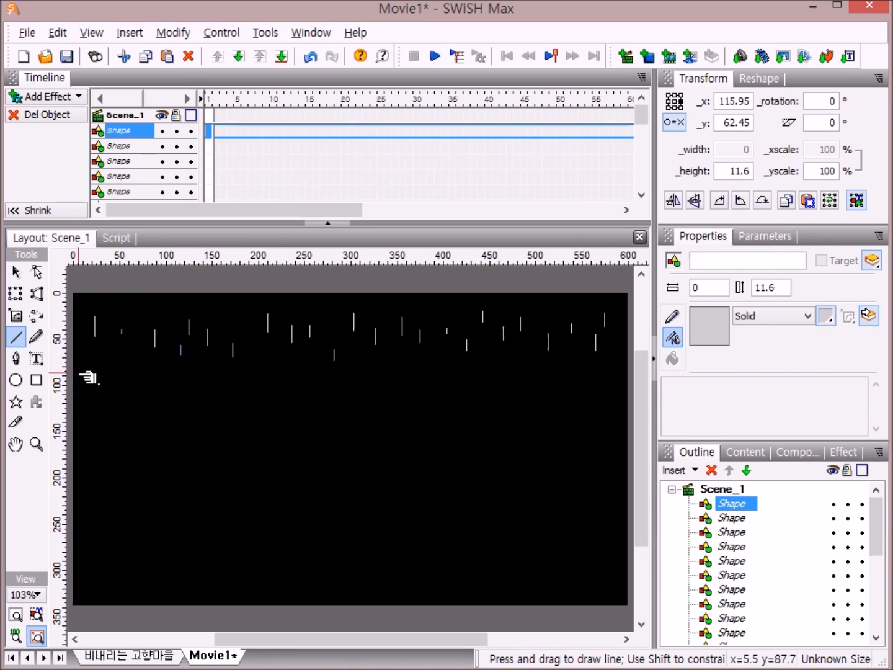
pyautogui.moveTo(87, 351); pyautogui.dragTo(110, 360)
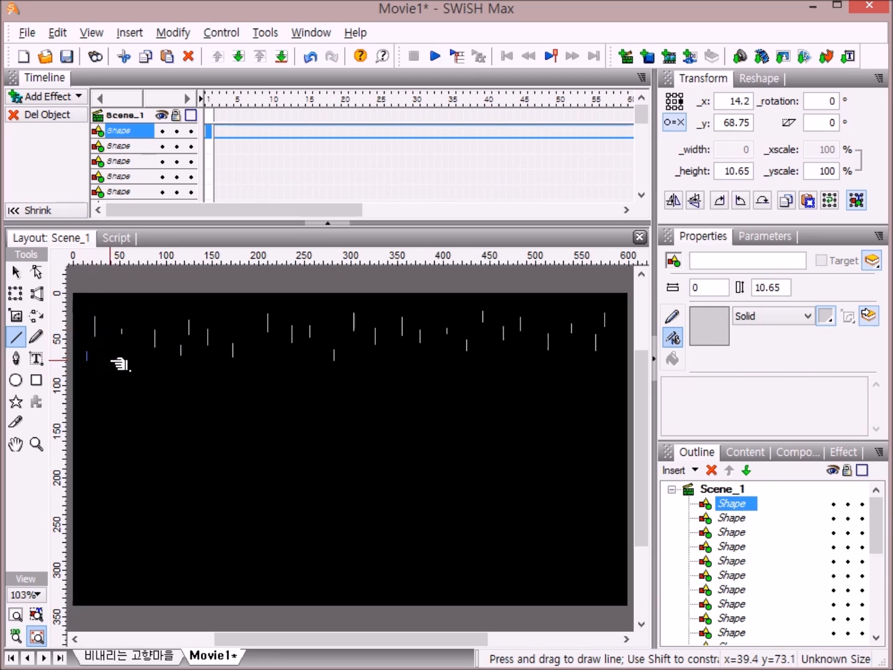
pyautogui.moveTo(111, 336); pyautogui.dragTo(111, 354)
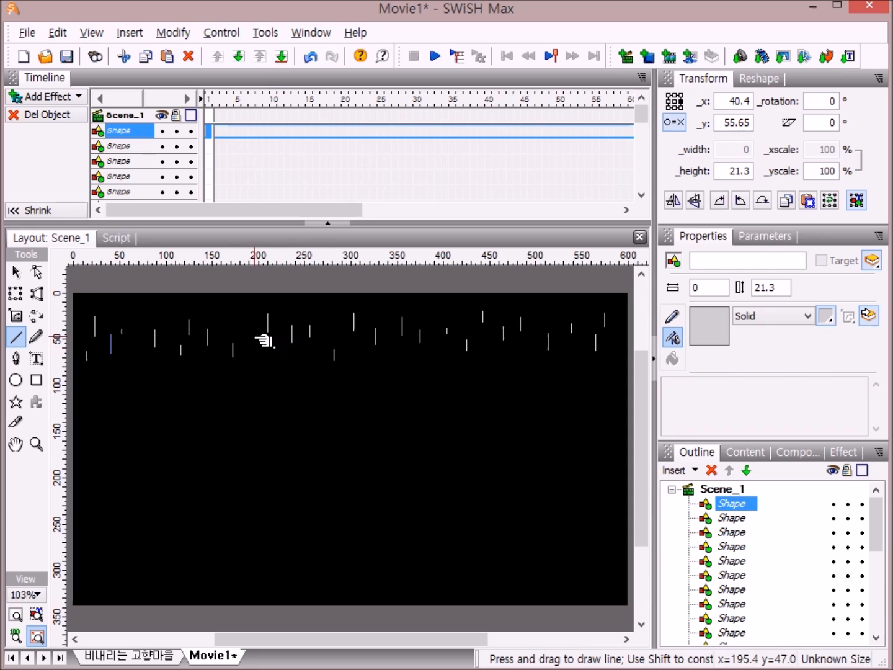
pyautogui.moveTo(252, 332); pyautogui.dragTo(252, 342)
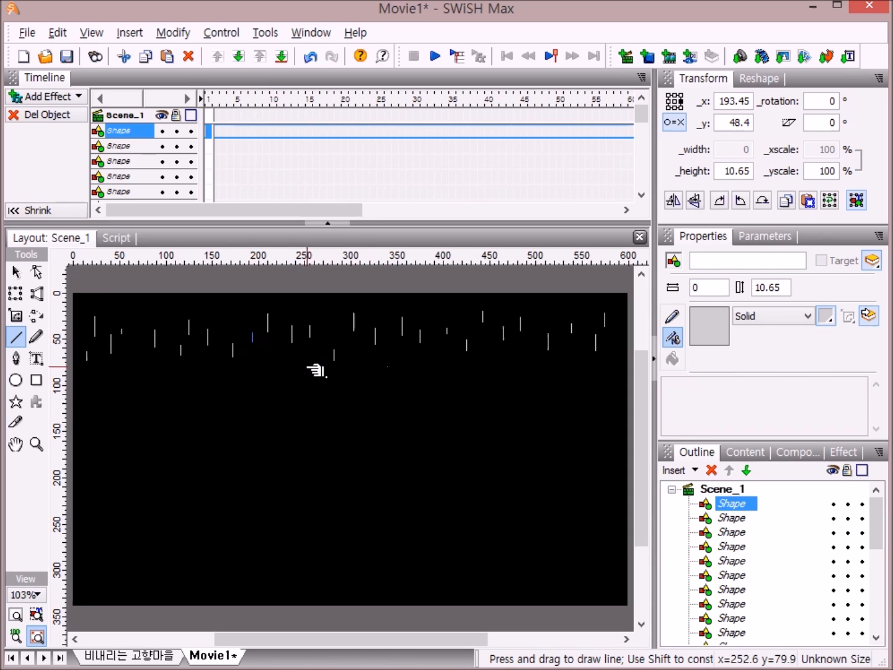
pyautogui.moveTo(277, 355); pyautogui.dragTo(277, 360)
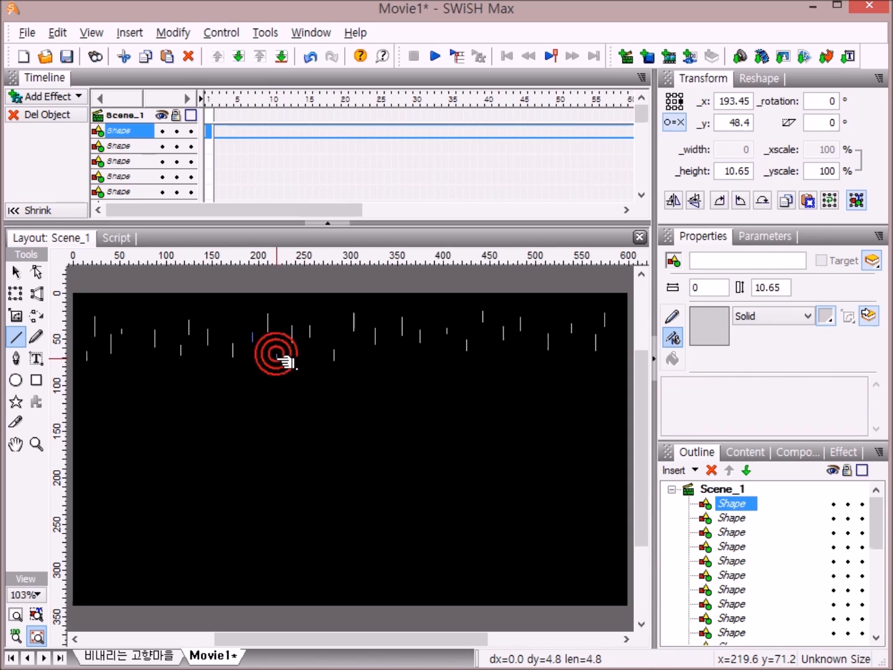
pyautogui.moveTo(336, 306); pyautogui.dragTo(336, 312)
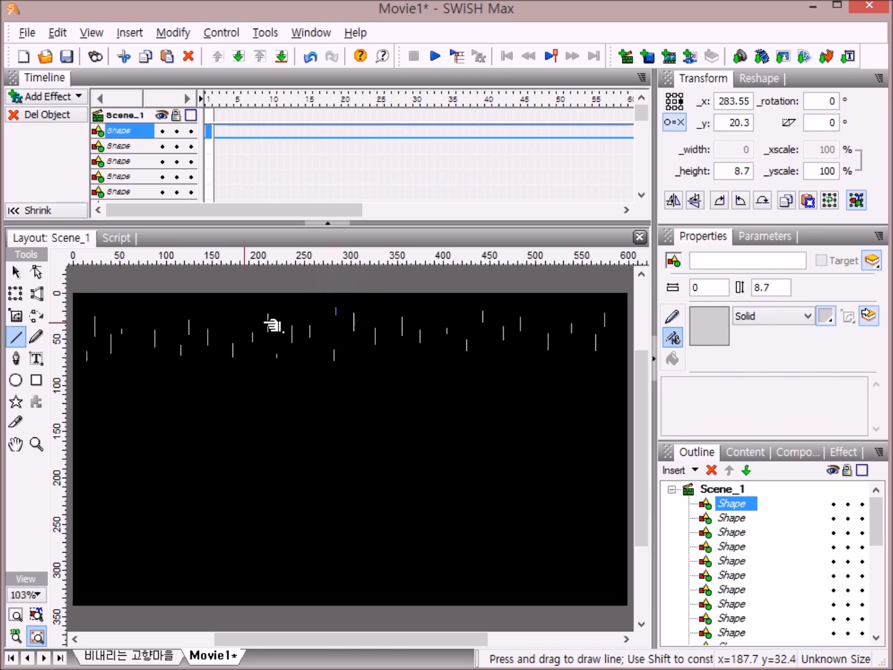
pyautogui.moveTo(234, 311); pyautogui.dragTo(234, 316)
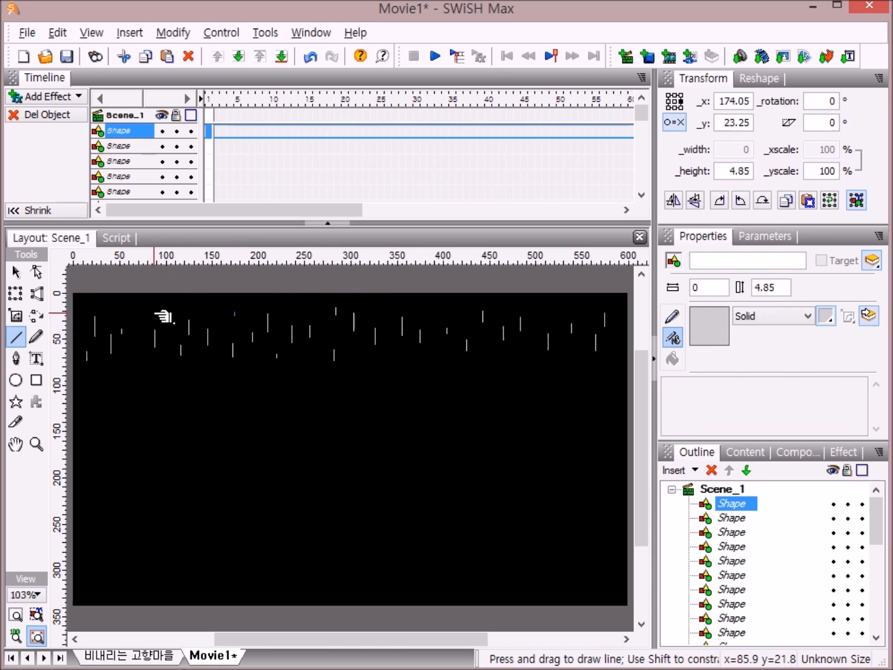
pyautogui.moveTo(160, 309); pyautogui.dragTo(160, 311)
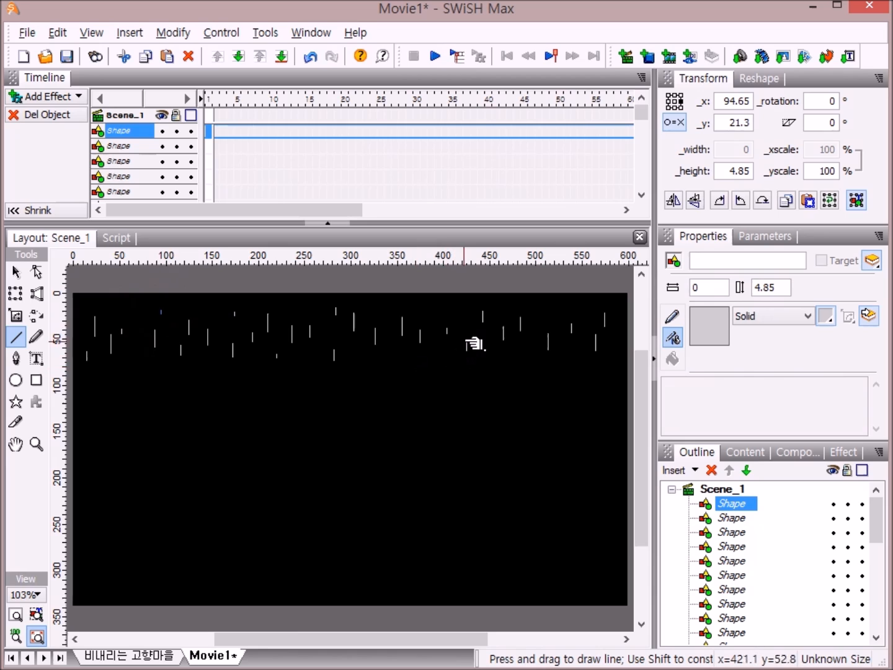
pyautogui.moveTo(459, 311); pyautogui.dragTo(459, 319)
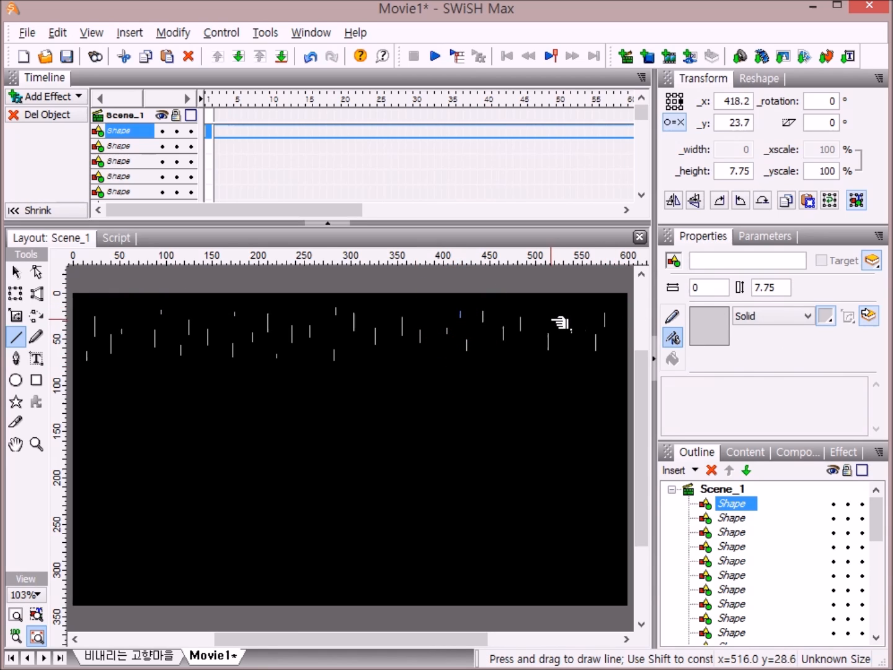
pyautogui.moveTo(551, 307)
pyautogui.mouseDown()
pyautogui.moveTo(552, 318)
pyautogui.moveTo(594, 318)
pyautogui.mouseUp()
pyautogui.moveTo(526, 344)
pyautogui.mouseDown()
pyautogui.moveTo(438, 358)
pyautogui.moveTo(366, 354)
pyautogui.mouseUp()
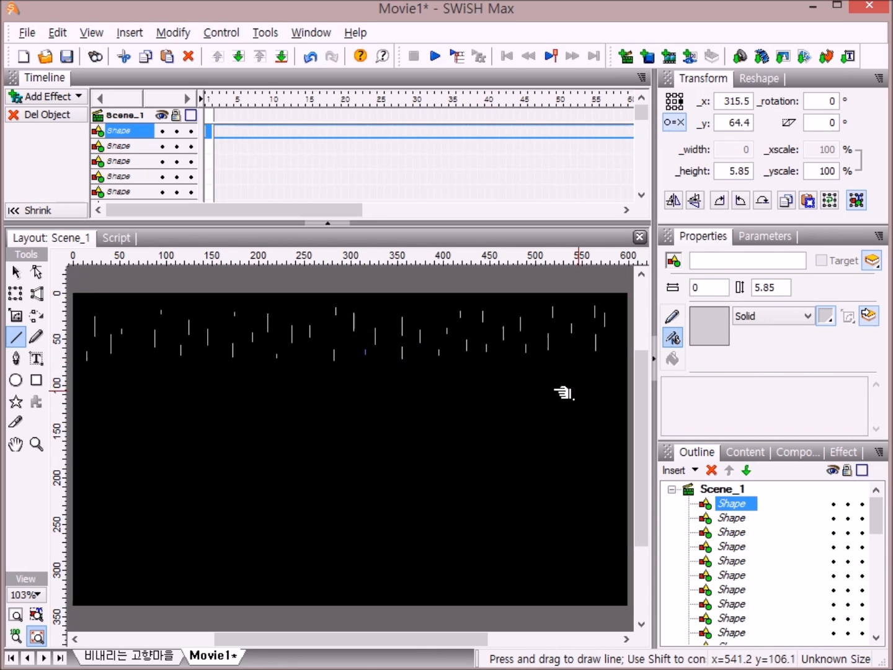
# Draw a few more vertical raindrop lines, about 7 to 16 pixels long, in the gaps of the upper rain band
pyautogui.moveTo(366, 351); pyautogui.dragTo(366, 359)
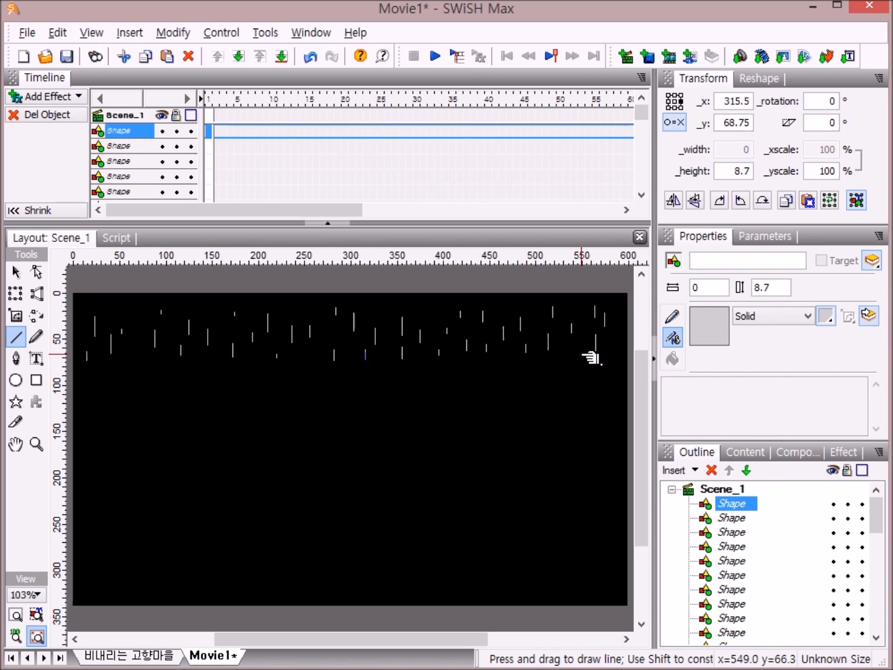
pyautogui.moveTo(619, 342); pyautogui.dragTo(628, 353)
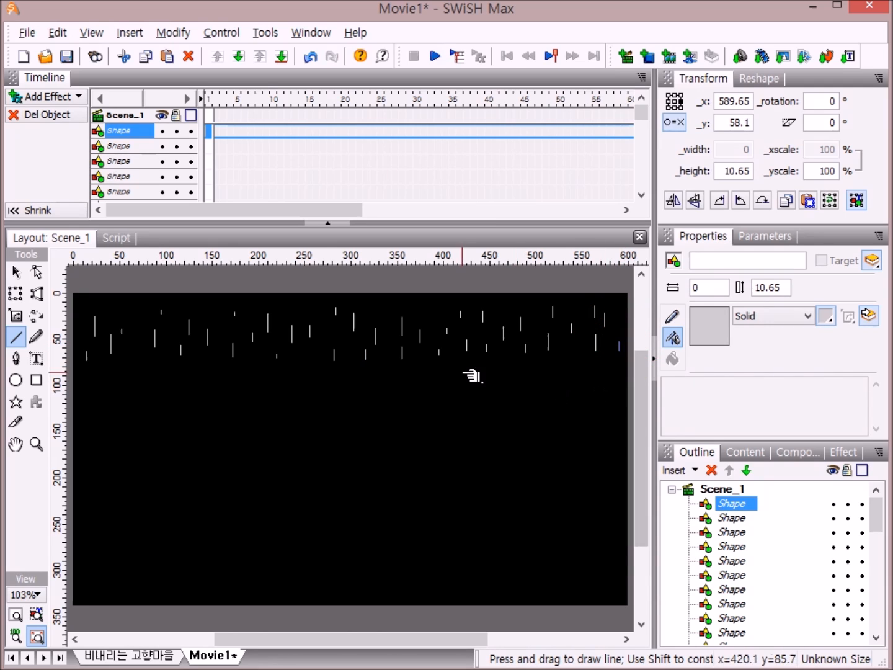
pyautogui.moveTo(136, 344); pyautogui.dragTo(137, 358)
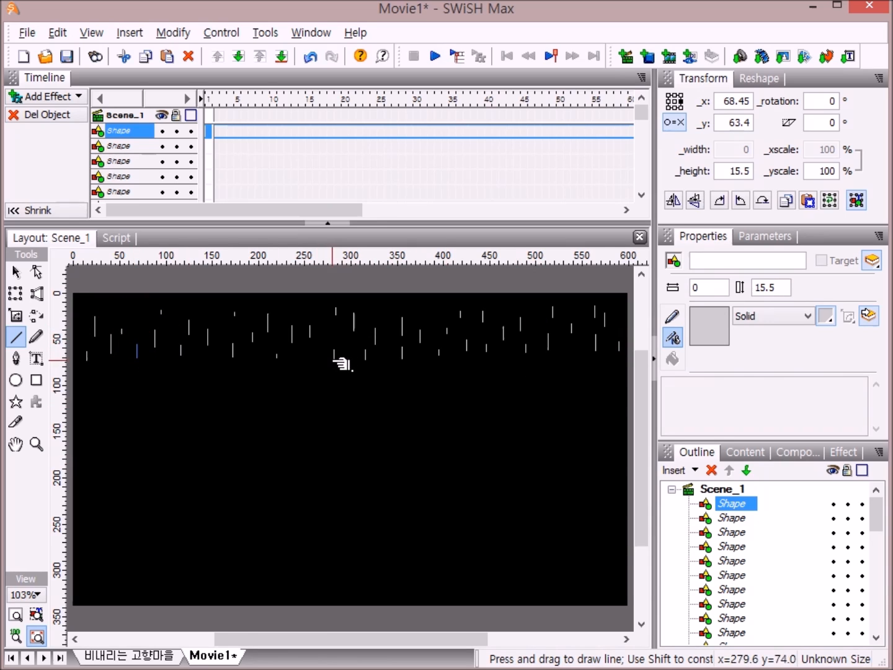
pyautogui.moveTo(302, 340)
pyautogui.mouseDown()
pyautogui.moveTo(302, 353)
pyautogui.moveTo(347, 347)
pyautogui.mouseUp()
pyautogui.moveTo(433, 306); pyautogui.dragTo(432, 310)
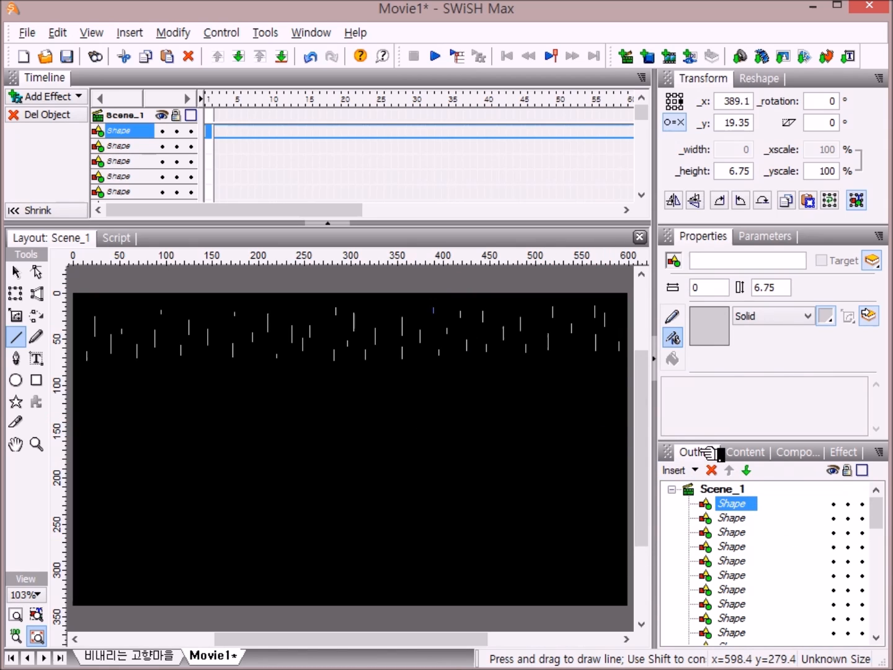
# Select all the raindrop line shapes in the scene and group them as a Group
pyautogui.click(735, 505)
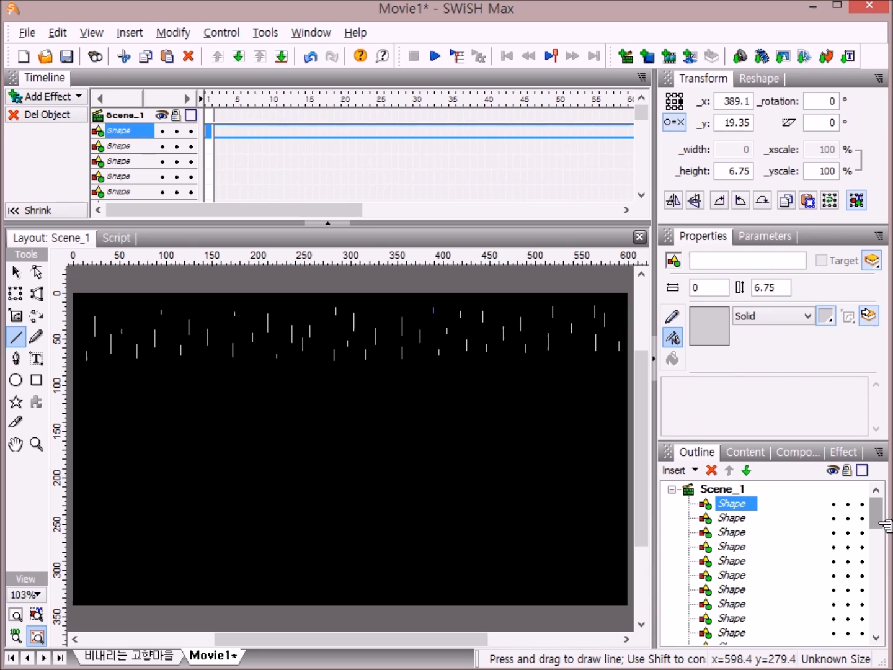
pyautogui.moveTo(886, 524); pyautogui.dragTo(886, 615)
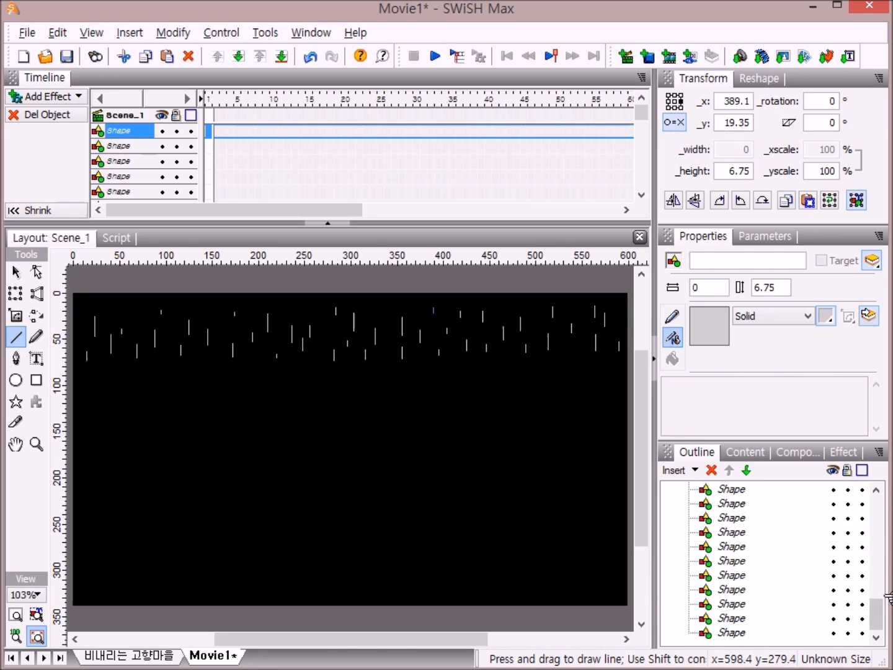
pyautogui.keyDown('shift'); pyautogui.click(735, 633); pyautogui.keyUp('shift')
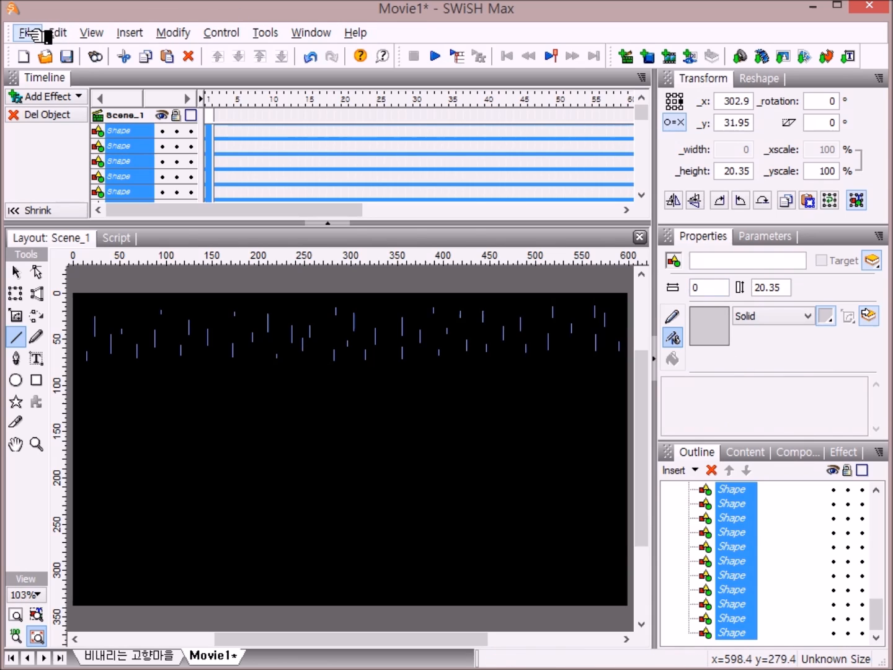
pyautogui.click(175, 32)
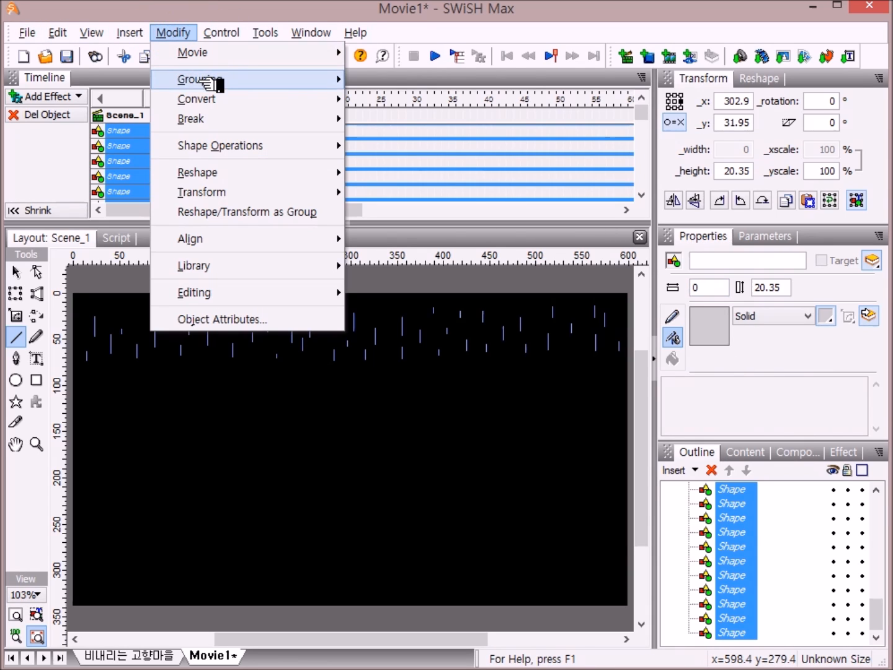
pyautogui.moveTo(211, 79)
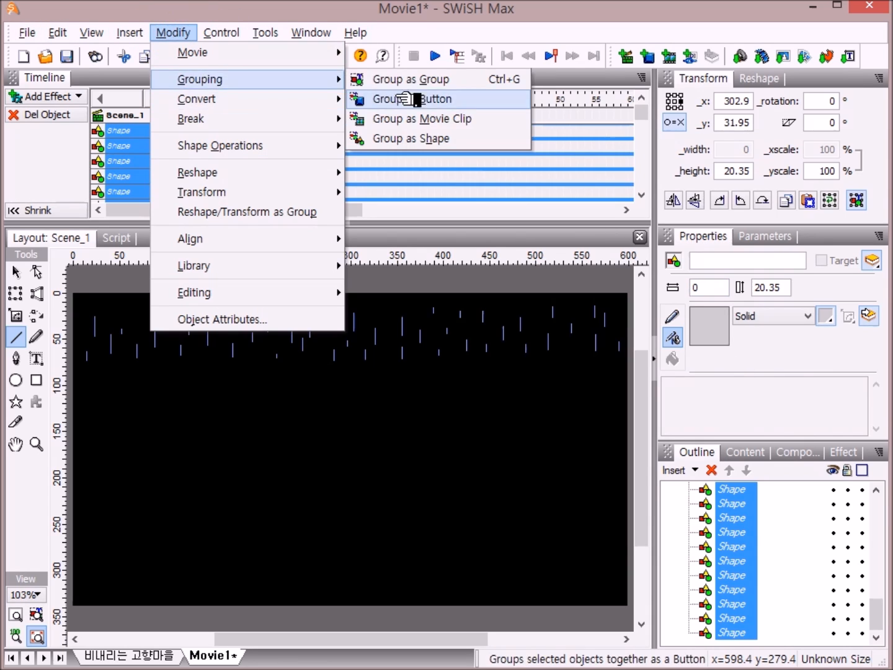
pyautogui.click(433, 80)
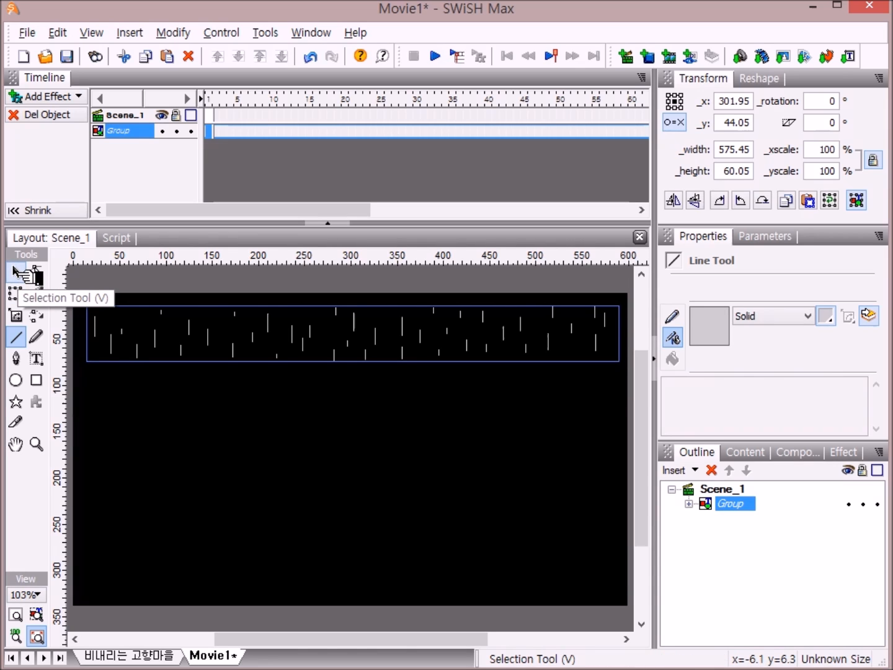
# Move the raindrop group up so it straddles the scene's upper edge, centered at about x 321, y 5
pyautogui.click(16, 272)
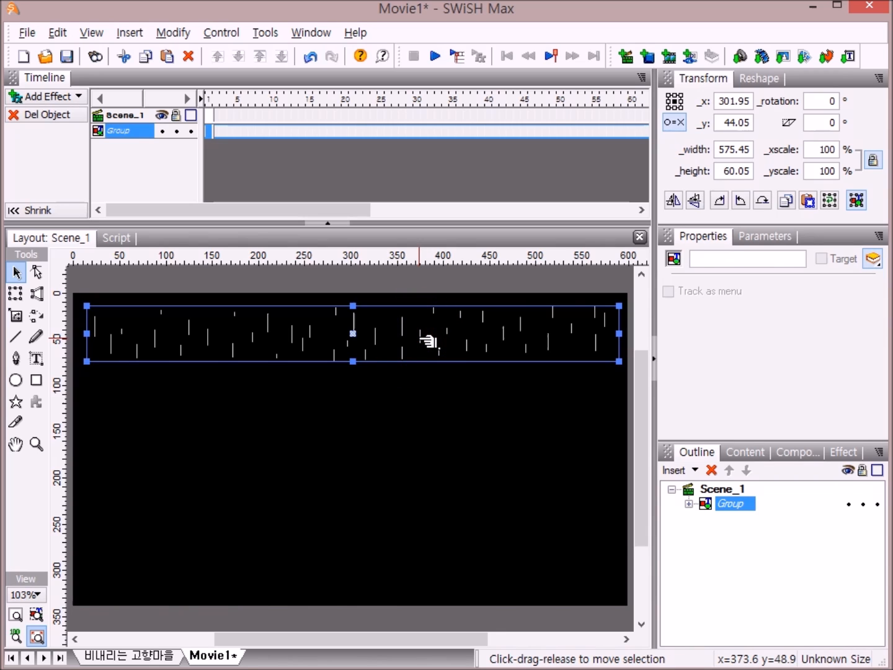
pyautogui.moveTo(427, 340); pyautogui.dragTo(449, 348)
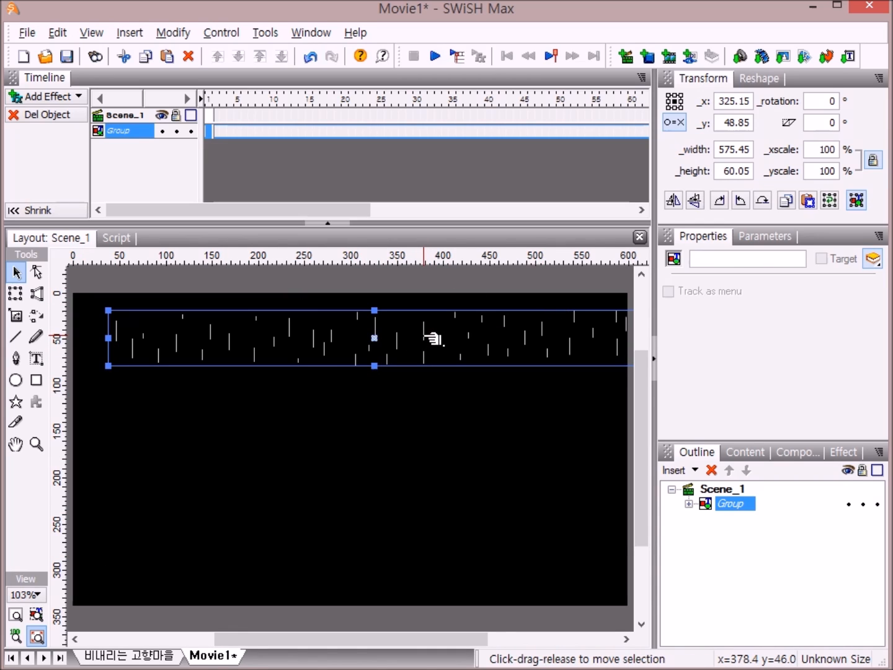
pyautogui.moveTo(432, 339); pyautogui.dragTo(429, 299)
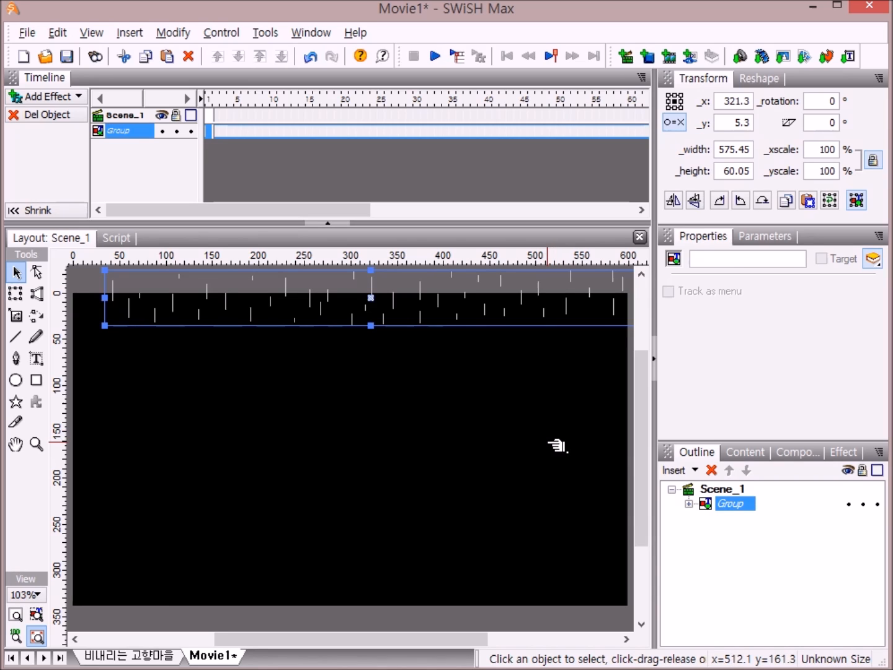
# Paste three copies of the raindrop group, staggering them horizontally at heights of about y 68, 122 and 235
pyautogui.hotkey('ctrl', 'v')
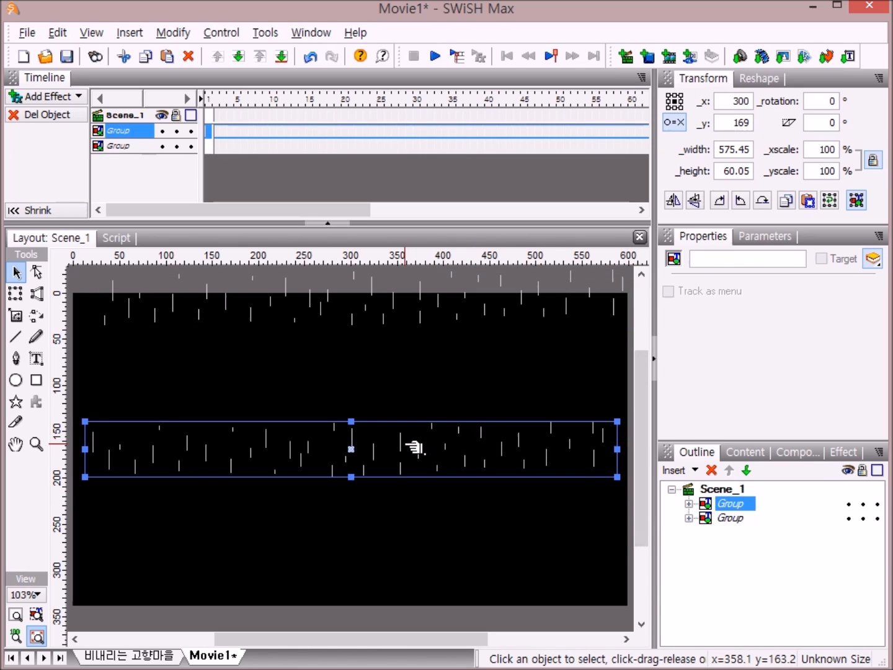
pyautogui.moveTo(410, 445); pyautogui.dragTo(386, 352)
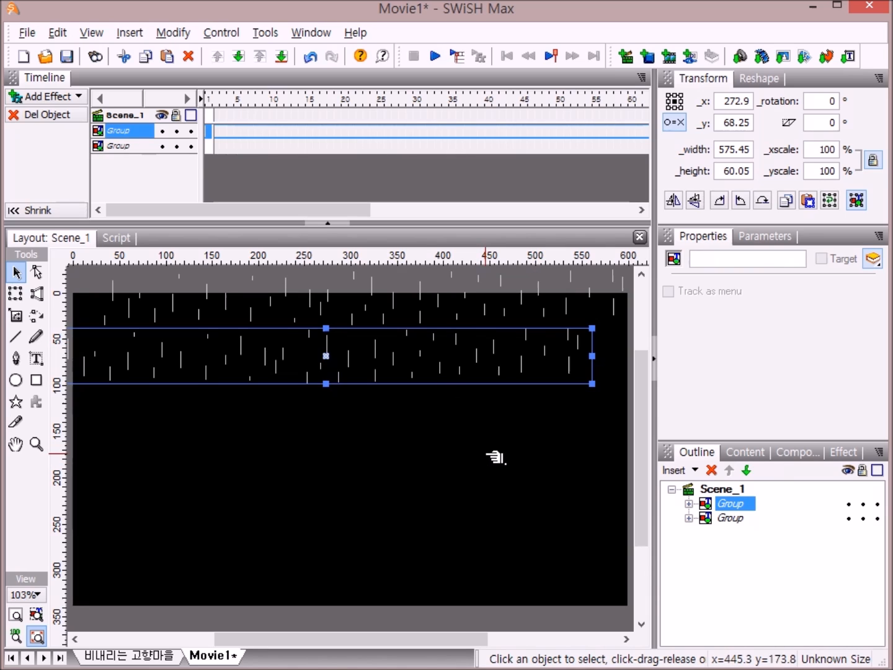
pyautogui.hotkey('ctrl', 'v')
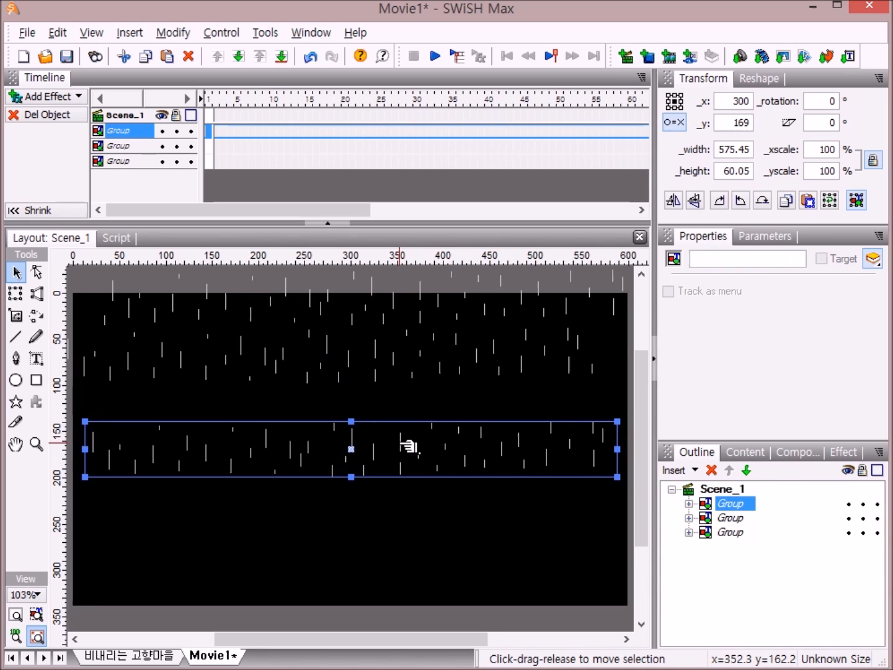
pyautogui.moveTo(399, 443); pyautogui.dragTo(428, 405)
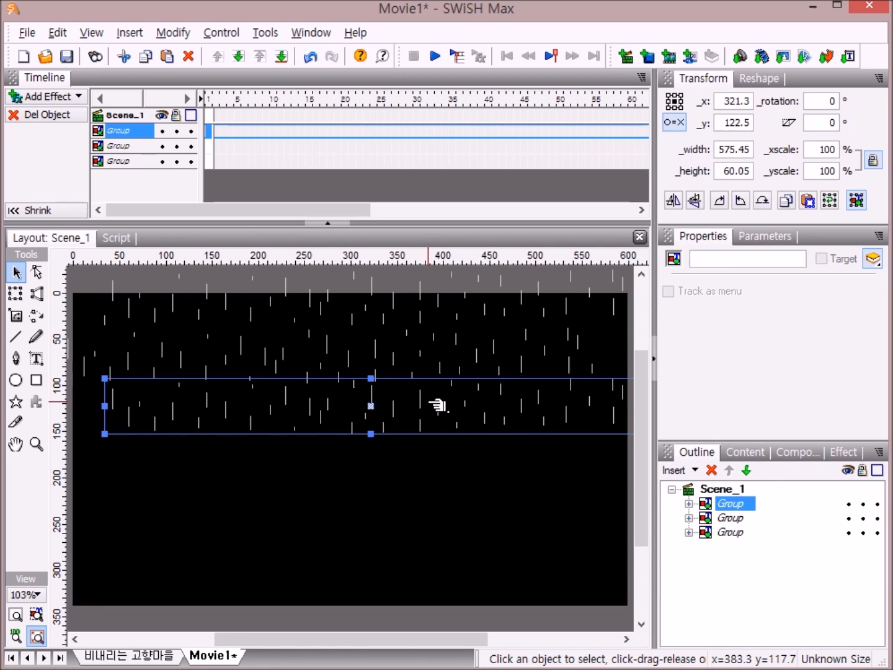
pyautogui.hotkey('ctrl', 'v')
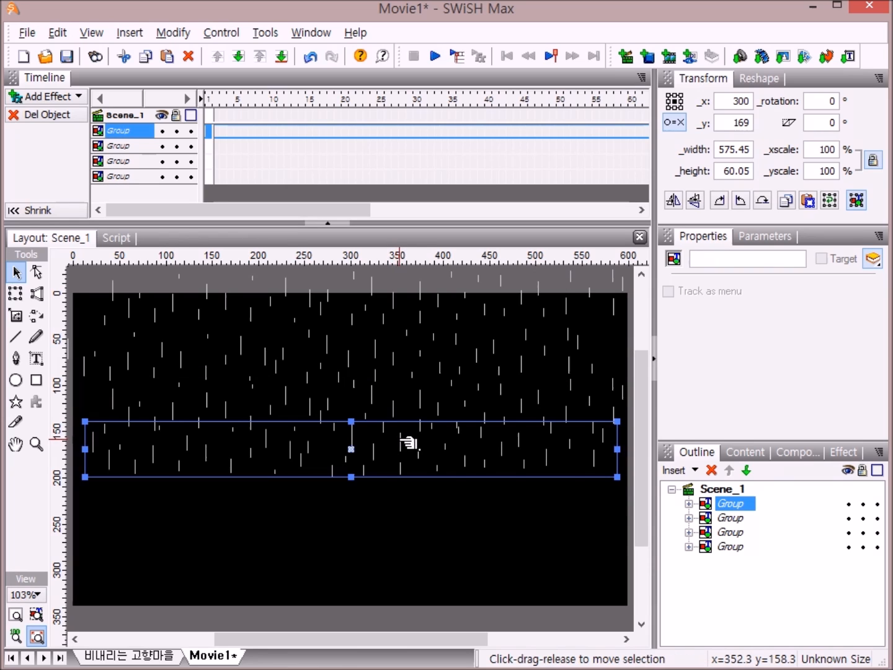
pyautogui.moveTo(400, 441); pyautogui.dragTo(384, 504)
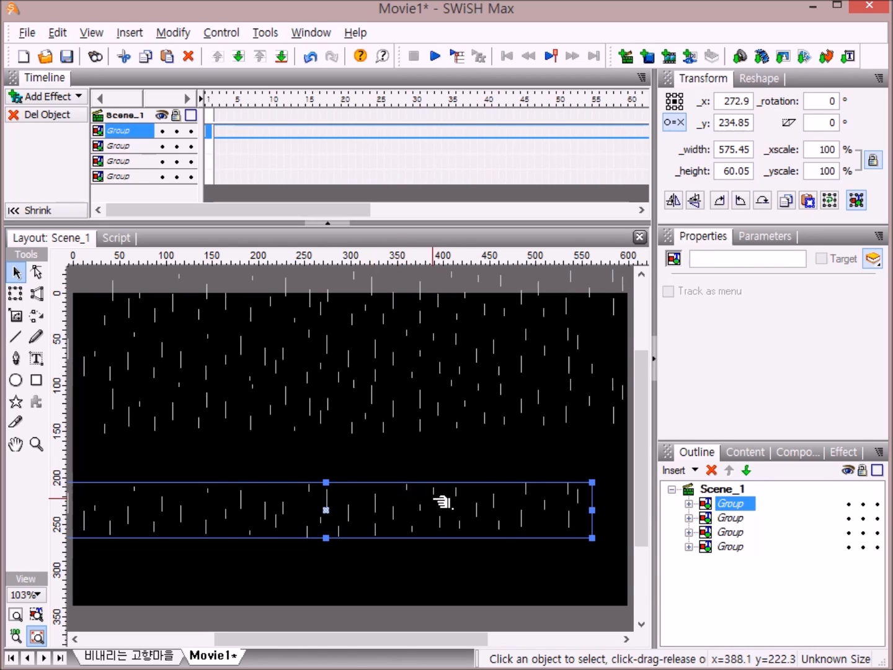
# Paste three more raindrop group copies at about y 289, 343 and 181 to fill the rest of the scene
pyautogui.hotkey('ctrl', 'v')
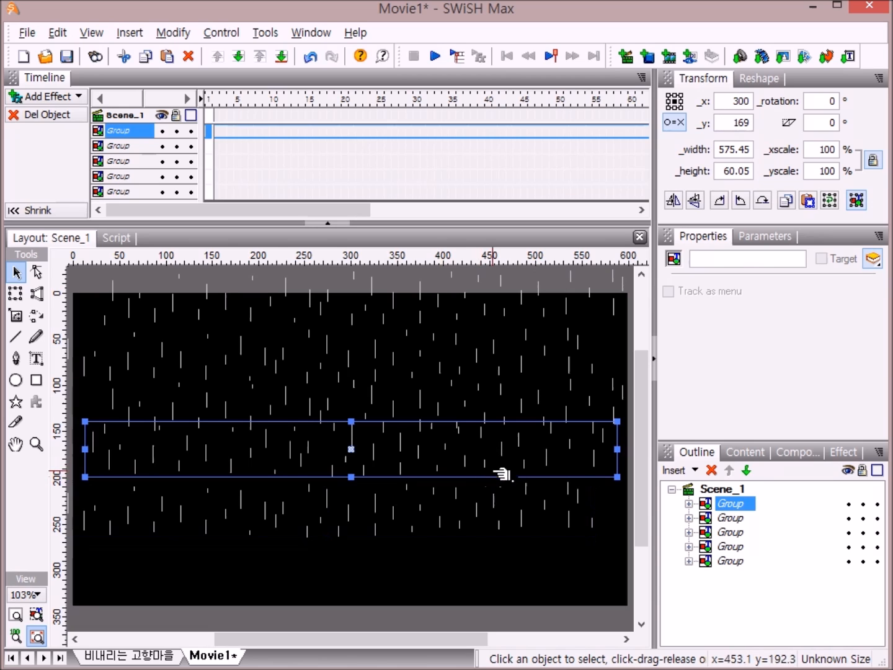
pyautogui.moveTo(361, 439); pyautogui.dragTo(415, 550)
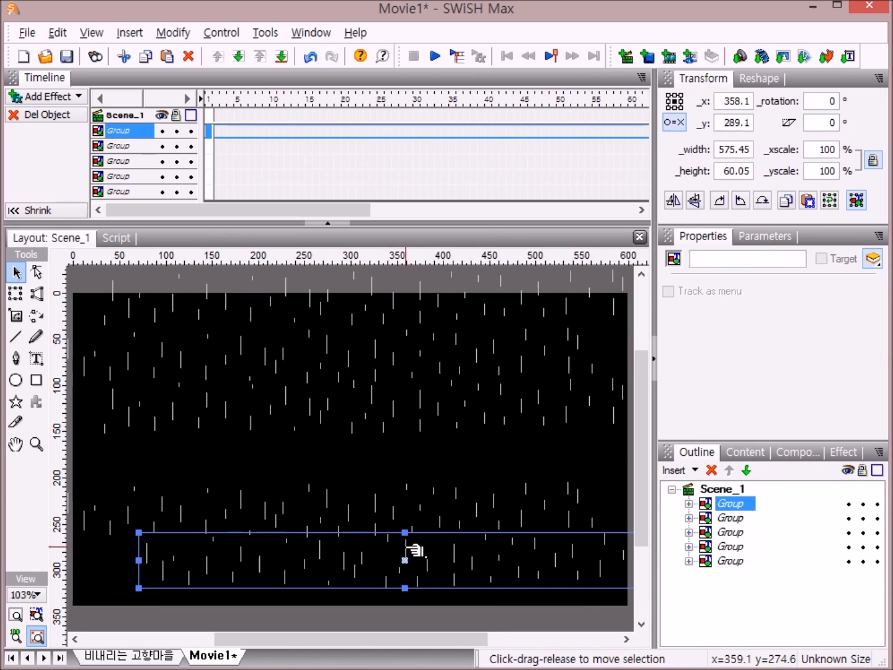
pyautogui.hotkey('ctrl', 'z')
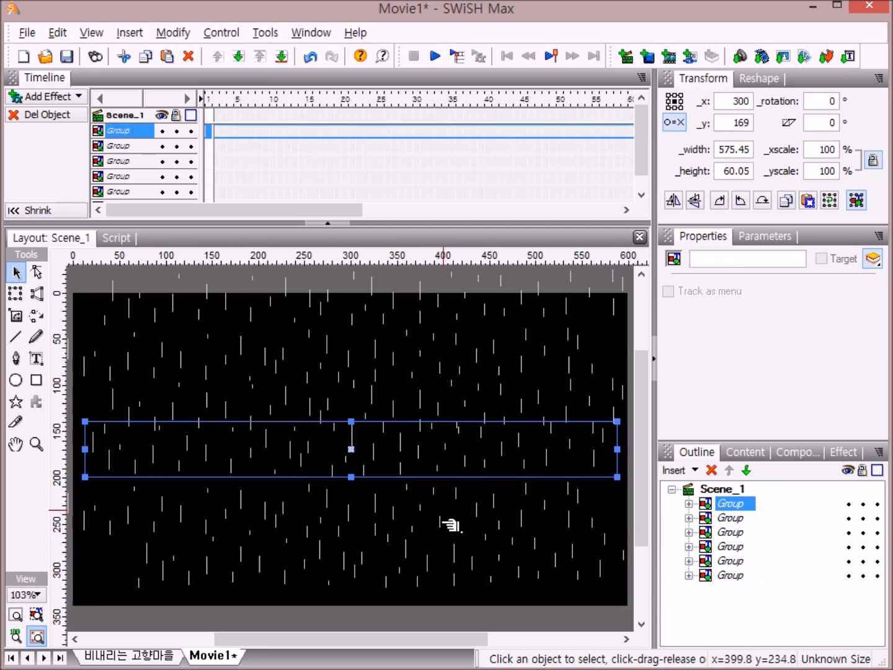
pyautogui.moveTo(352, 434); pyautogui.dragTo(343, 596)
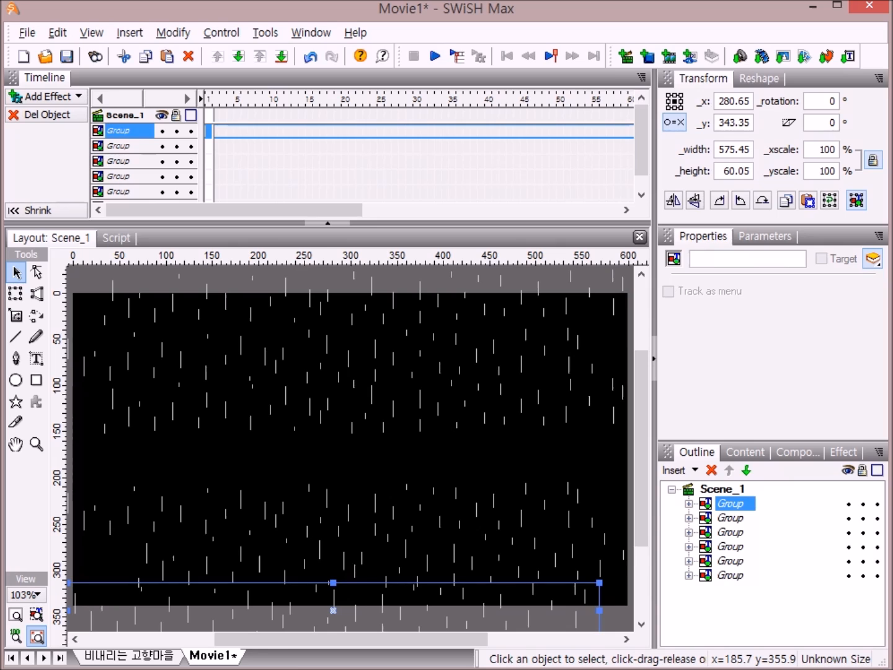
pyautogui.hotkey('ctrl', 'v')
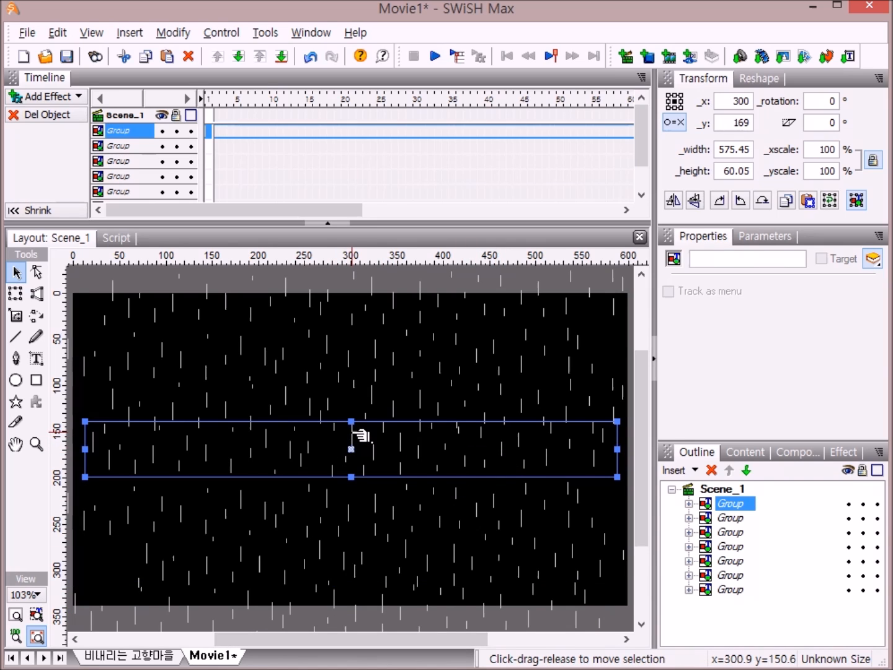
pyautogui.moveTo(359, 434); pyautogui.dragTo(359, 445)
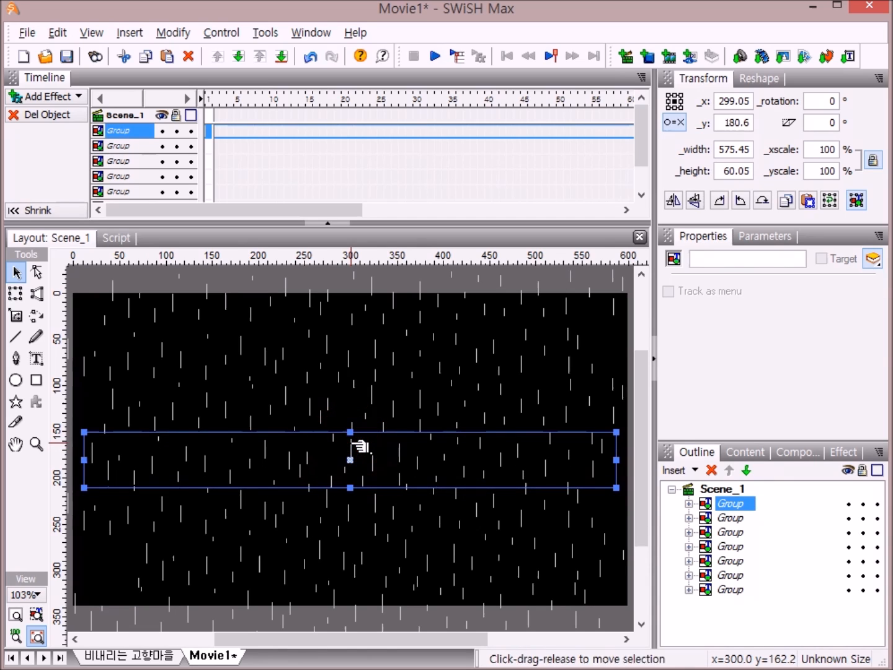
# Ungroup all seven raindrop groups into individual line shapes and regroup every line as one single Group
pyautogui.click(723, 503)
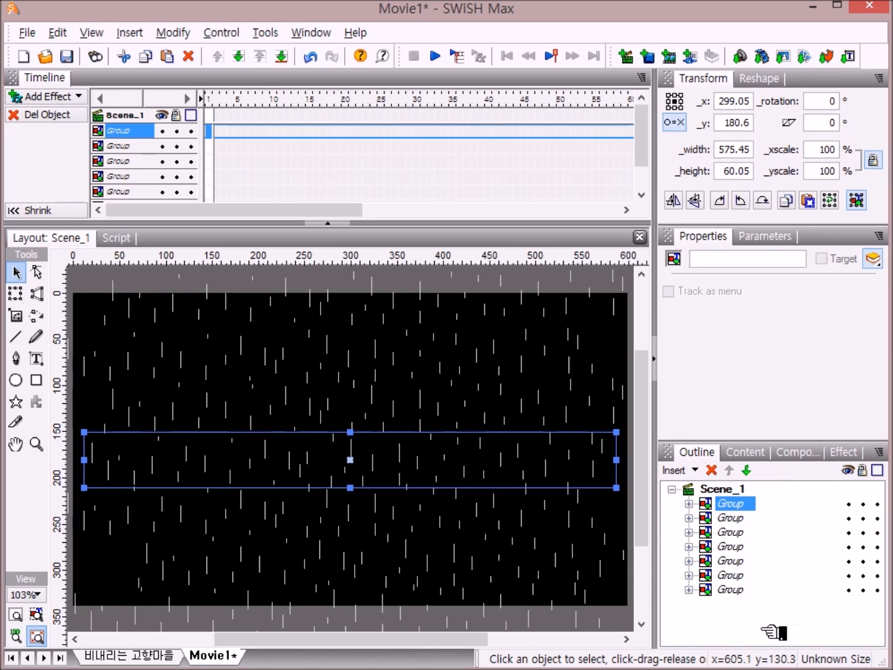
pyautogui.keyDown('shift'); pyautogui.click(728, 589); pyautogui.keyUp('shift')
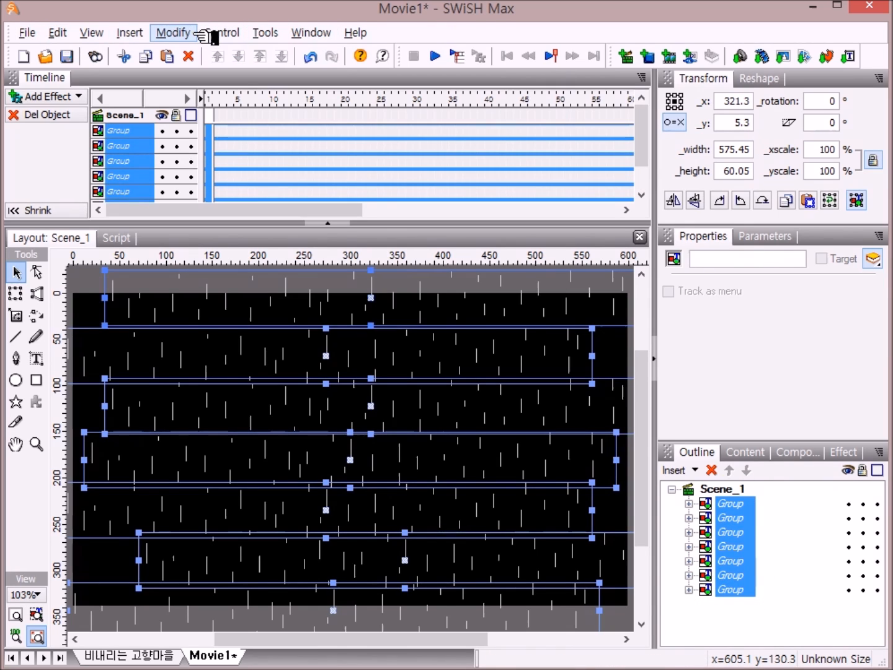
pyautogui.click(175, 31)
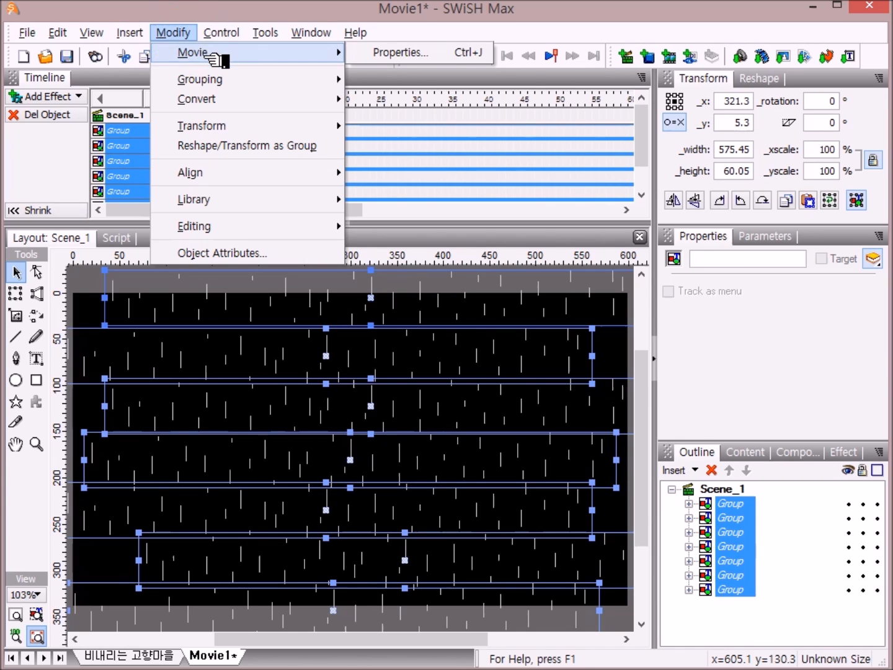
pyautogui.moveTo(229, 83)
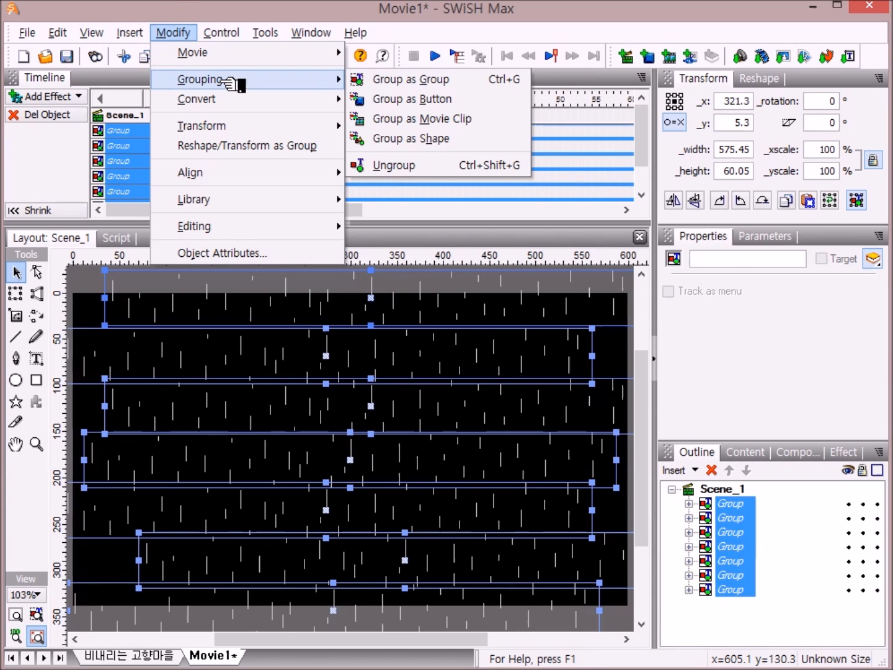
pyautogui.click(446, 164)
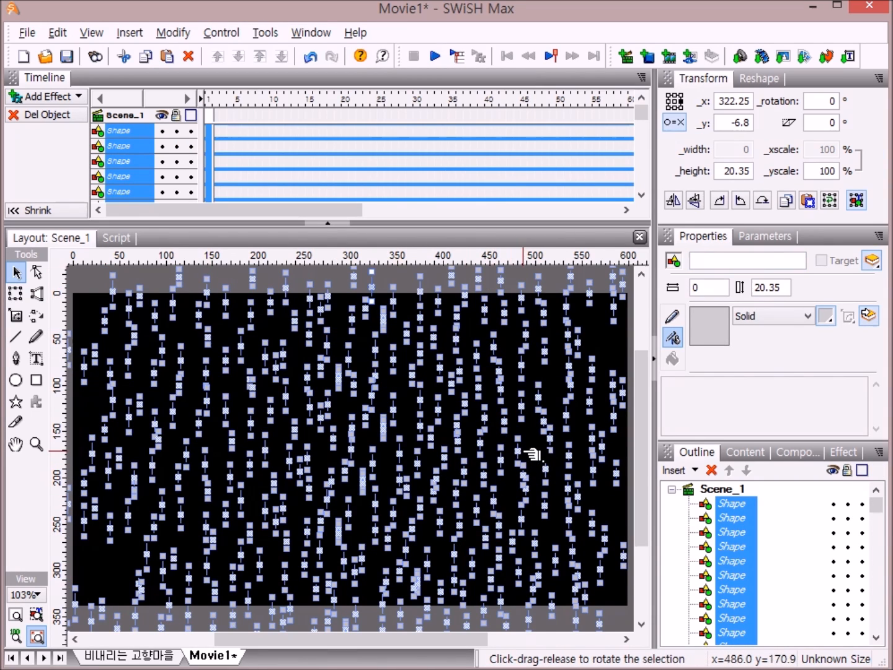
pyautogui.click(180, 32)
pyautogui.moveTo(205, 84)
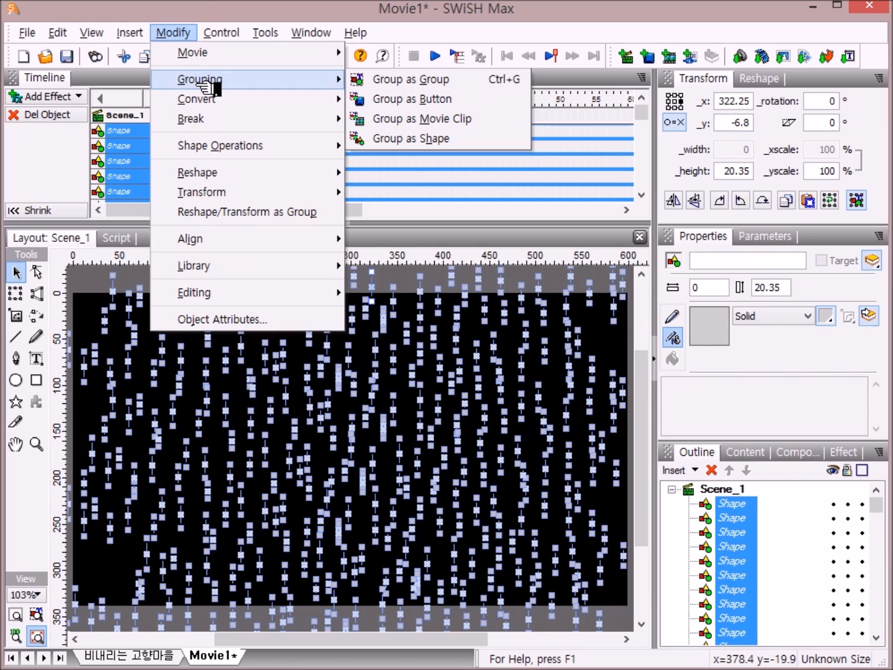
pyautogui.click(455, 80)
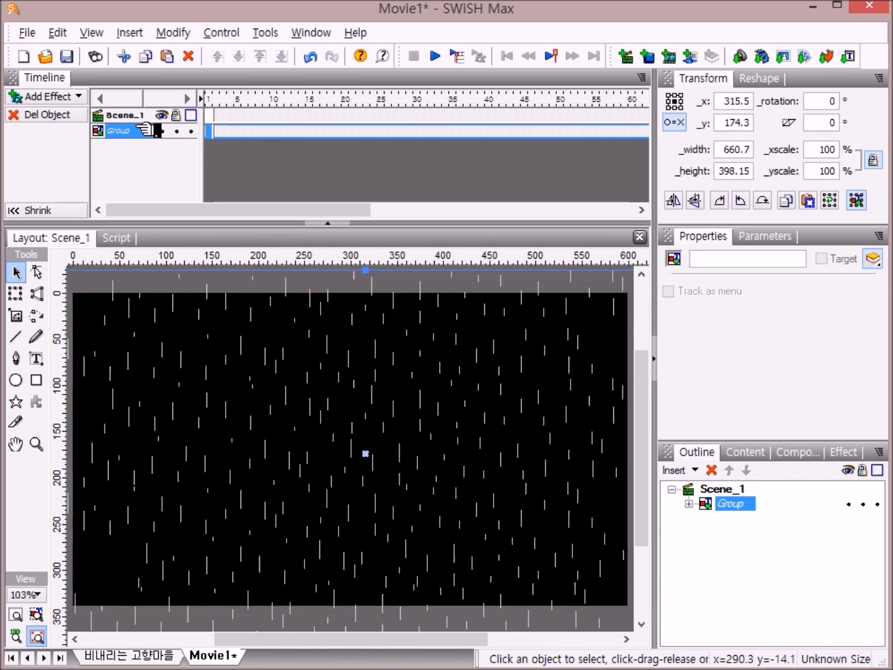
# Add a Transform core effect to the rain group at frame 1 and open the effect's settings
pyautogui.rightClick(217, 131)
pyautogui.moveTo(273, 594)
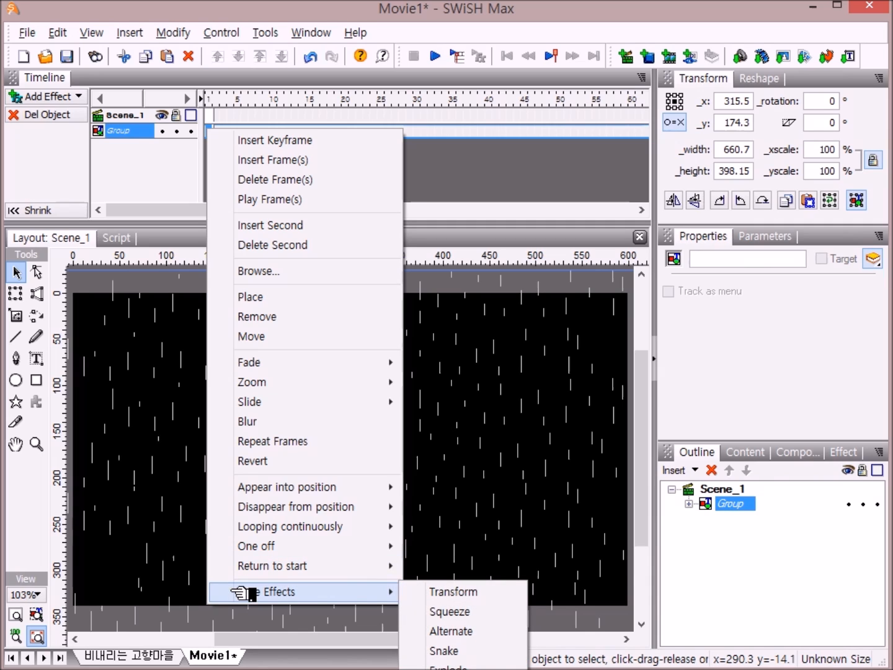
pyautogui.click(469, 594)
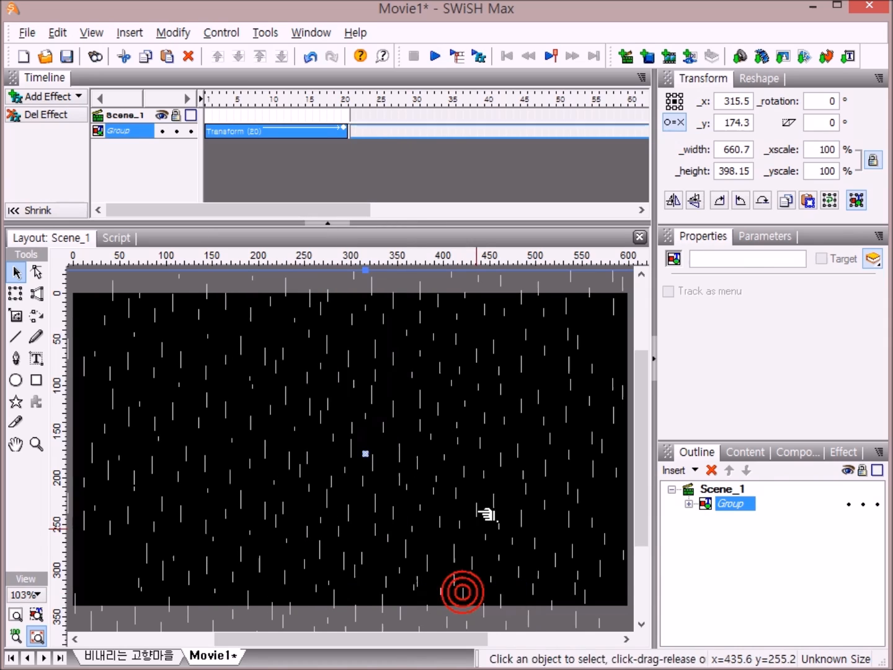
pyautogui.click(316, 136)
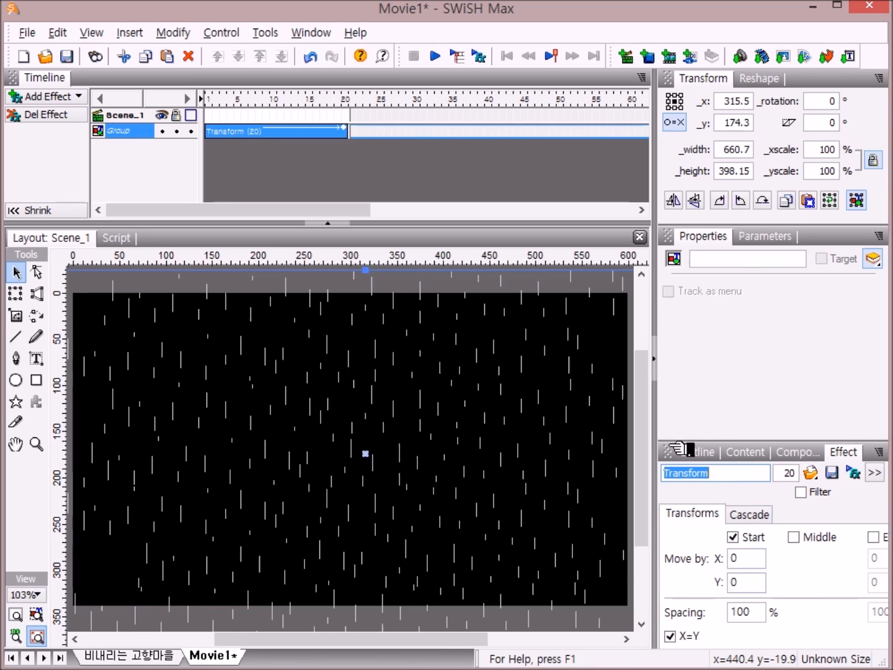
# Float and enlarge the Effect panel, set the Transform effect to 10 frames, and enable its End state with a Y move of 100
pyautogui.moveTo(678, 449); pyautogui.dragTo(385, 288)
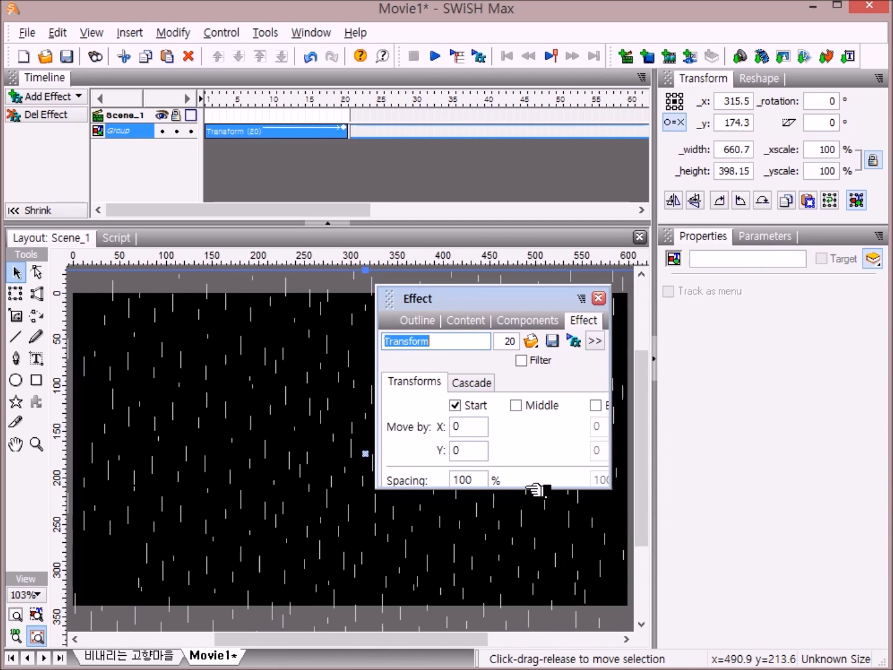
pyautogui.moveTo(538, 491); pyautogui.dragTo(555, 667)
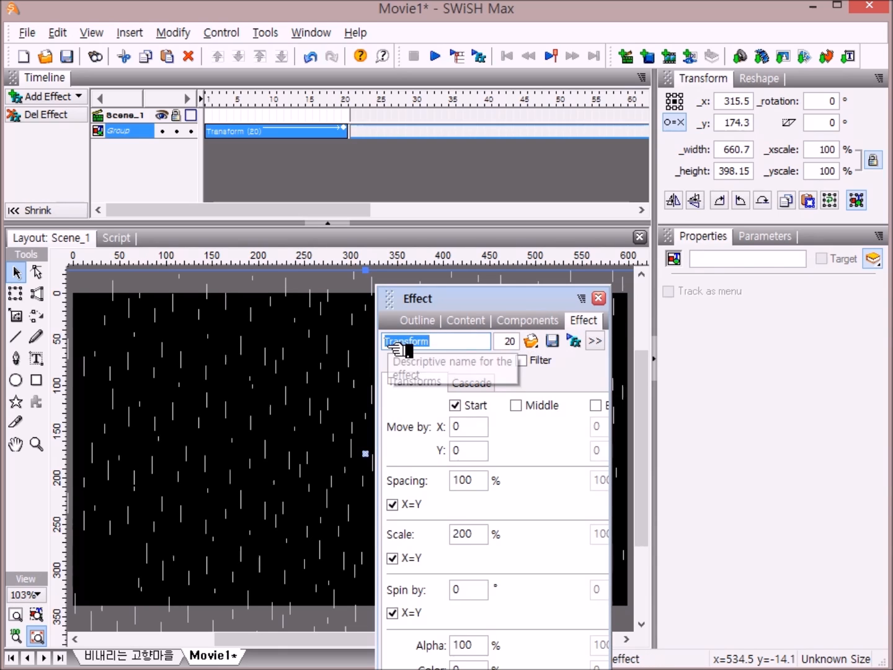
pyautogui.click(517, 341)
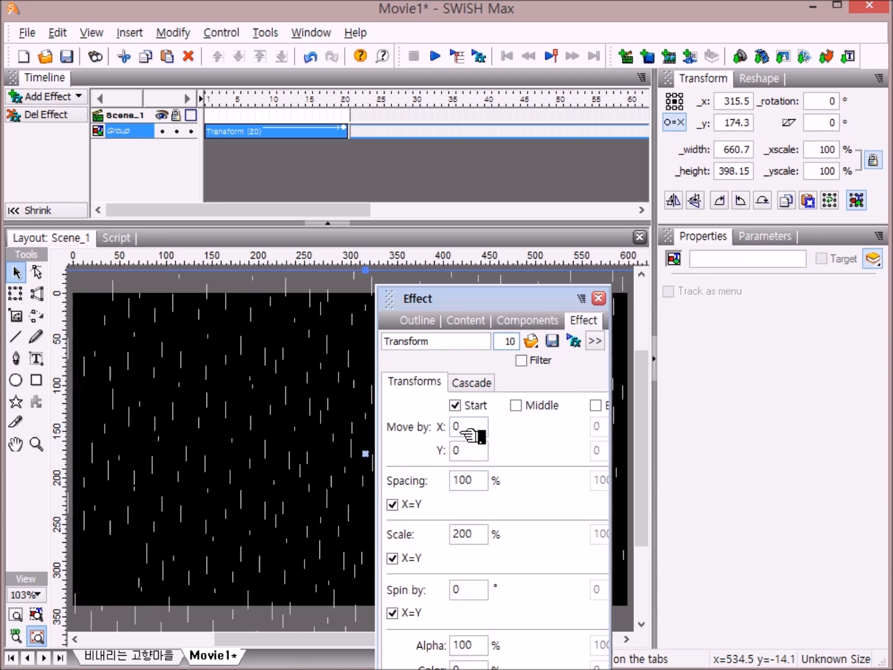
pyautogui.click(595, 405)
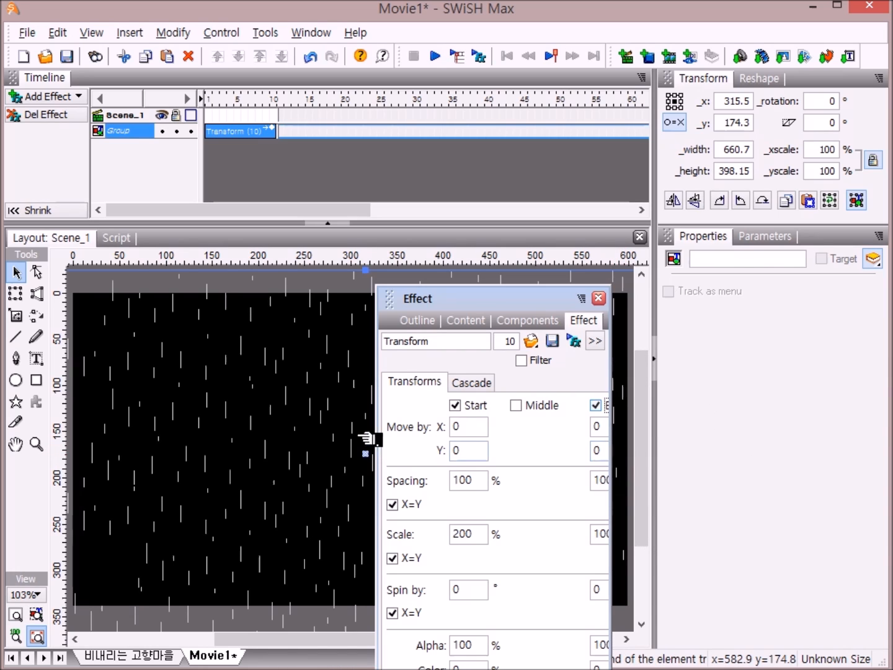
pyautogui.click(597, 454)
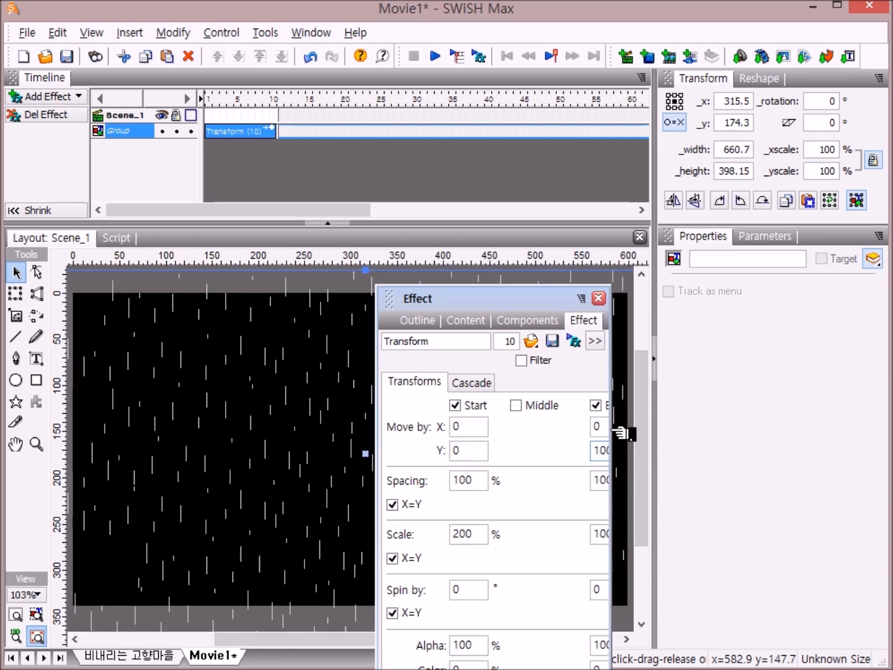
# Unlink the effect's X and Y scale and set the start scale to X 1% and Y 0%
pyautogui.click(392, 560)
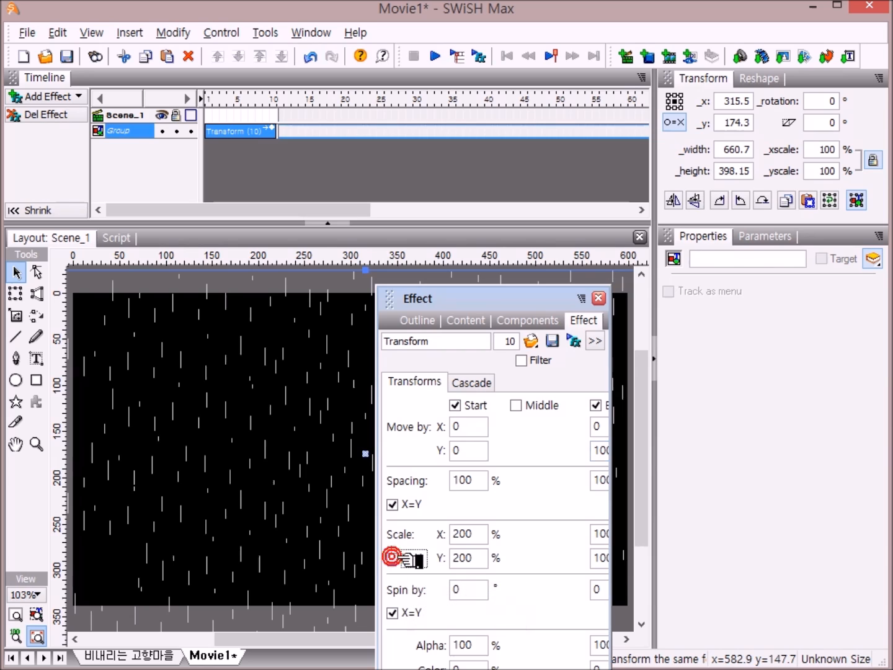
pyautogui.click(477, 534)
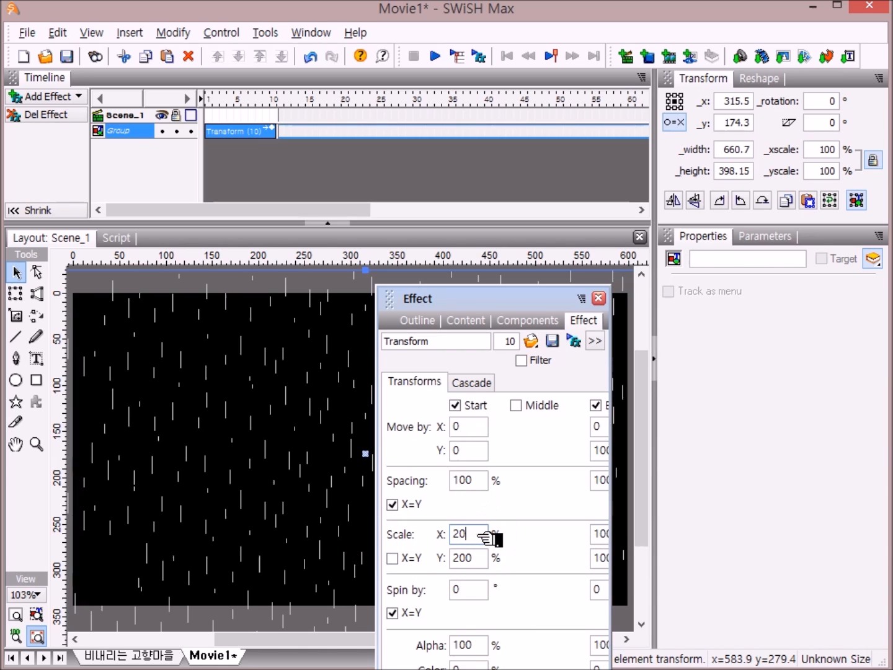
pyautogui.write('1')
pyautogui.click(475, 558)
pyautogui.press('BackSpace')
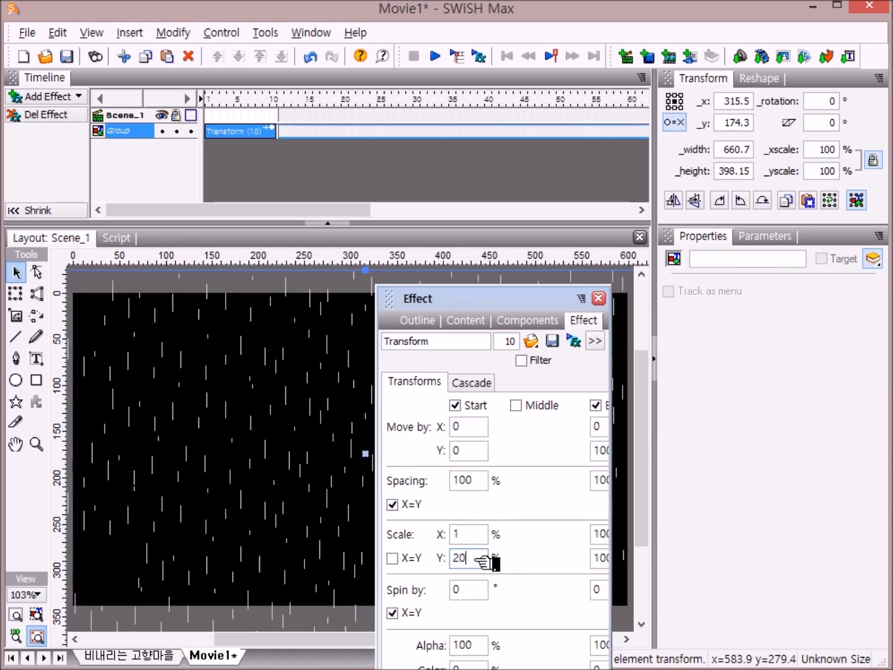
pyautogui.write('0')
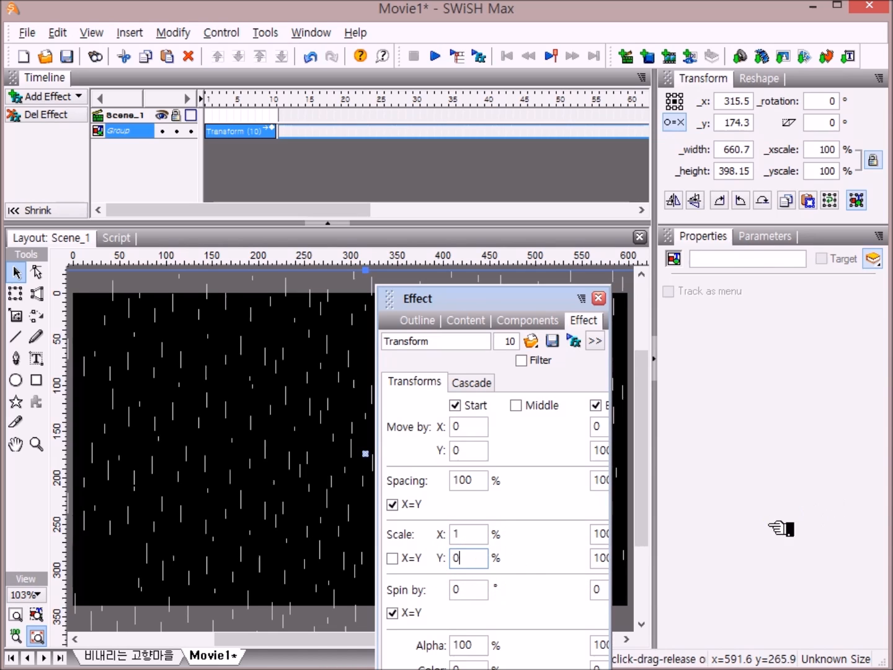
# Set the effect's end scale to X 0% and Y 300%, and its start alpha to 40%
pyautogui.click(599, 533)
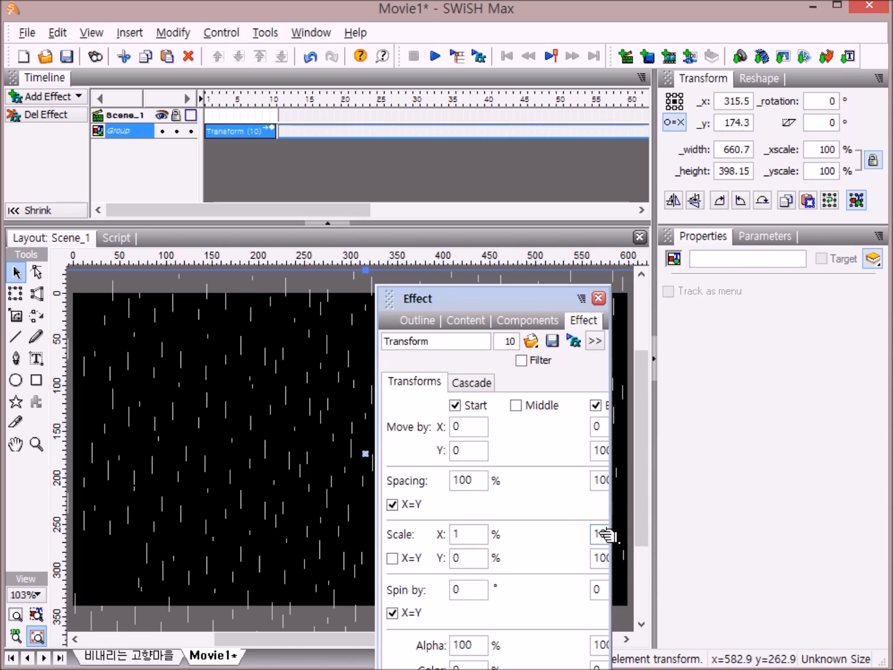
pyautogui.press('BackSpace')
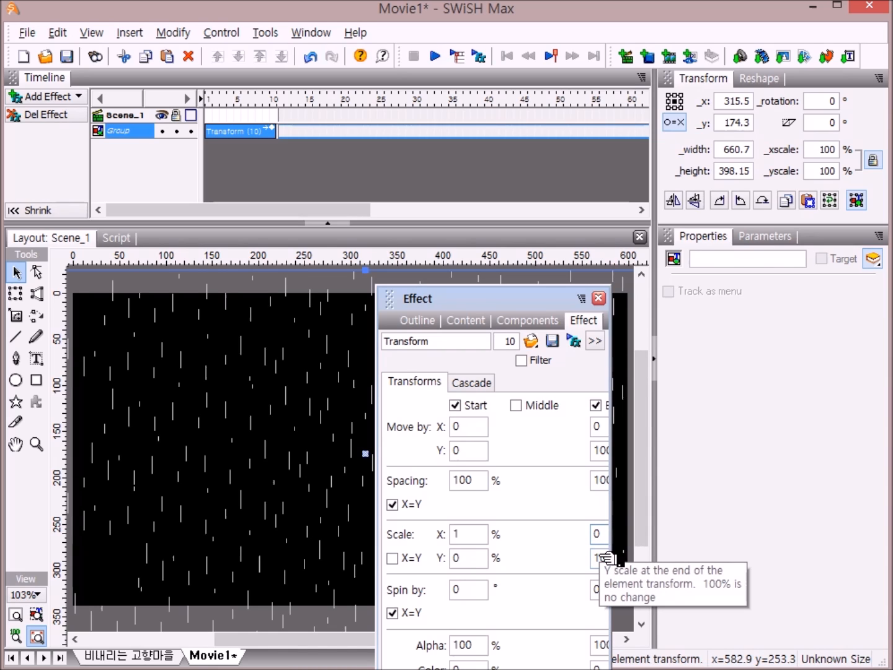
pyautogui.click(607, 557)
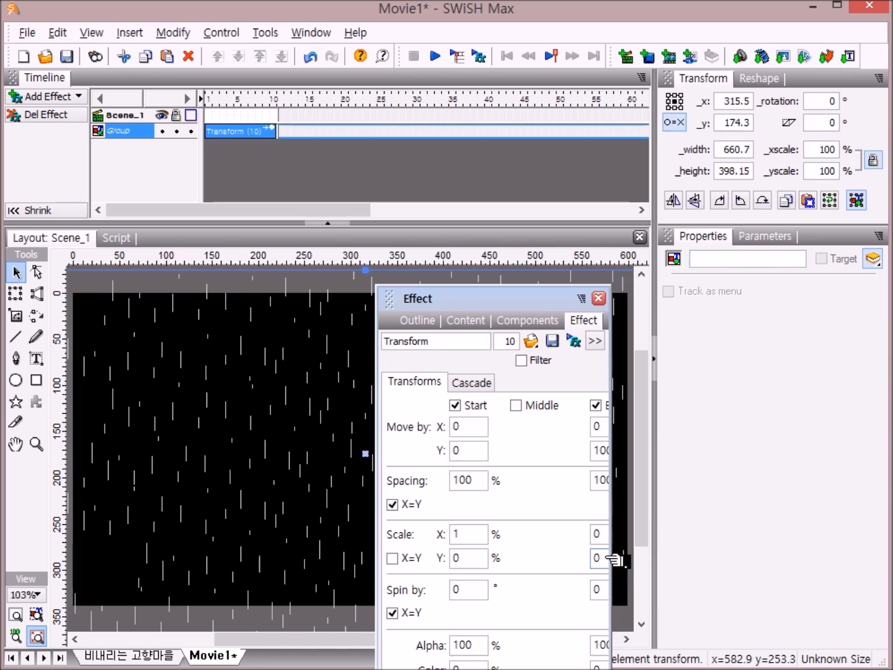
pyautogui.click(608, 558)
pyautogui.press('BackSpace')
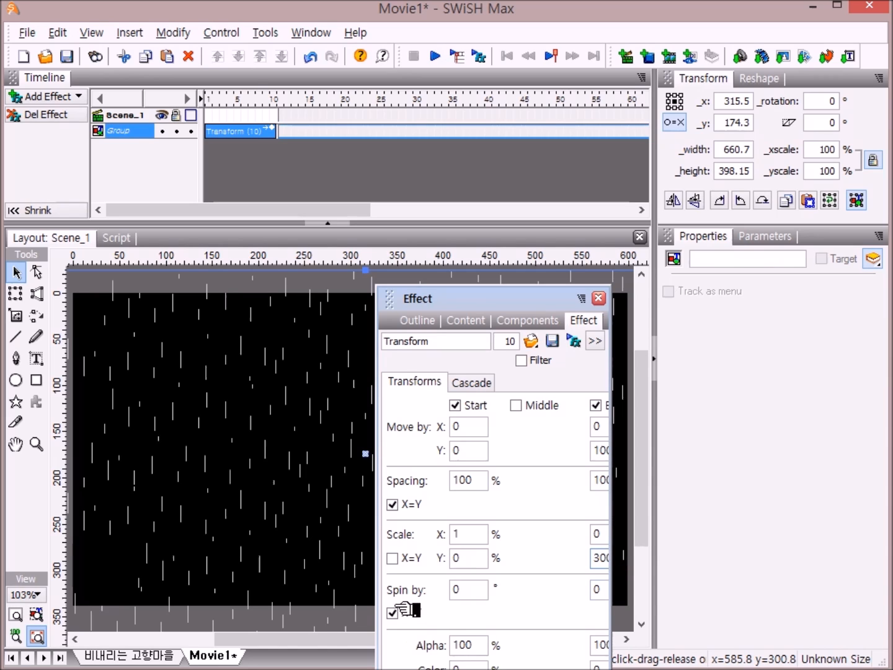
pyautogui.click(472, 647)
pyautogui.press('BackSpace')
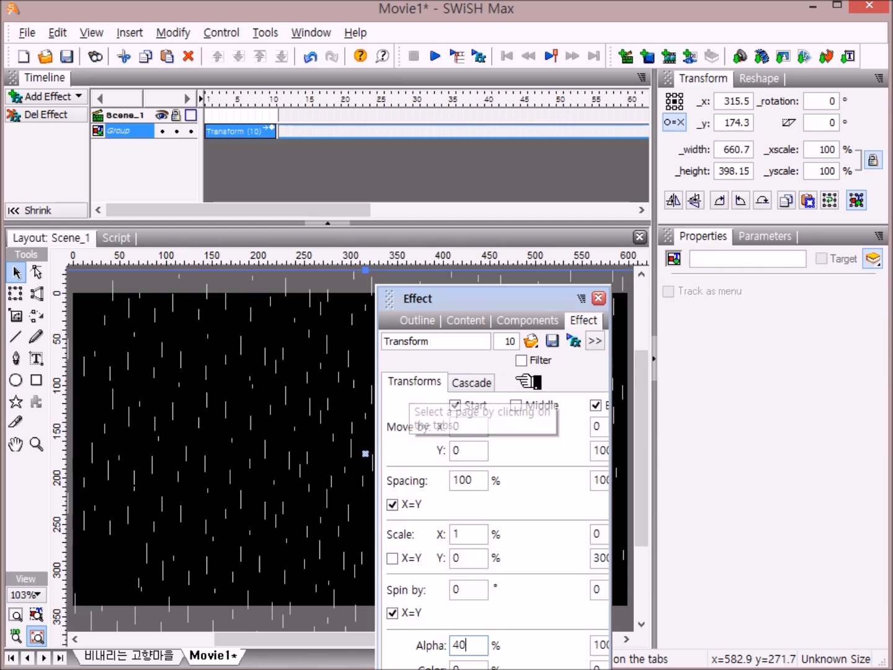
# Keep cascading enabled, make it run from the middle outward, and set both the start and end behavior to Repeating
pyautogui.click(483, 383)
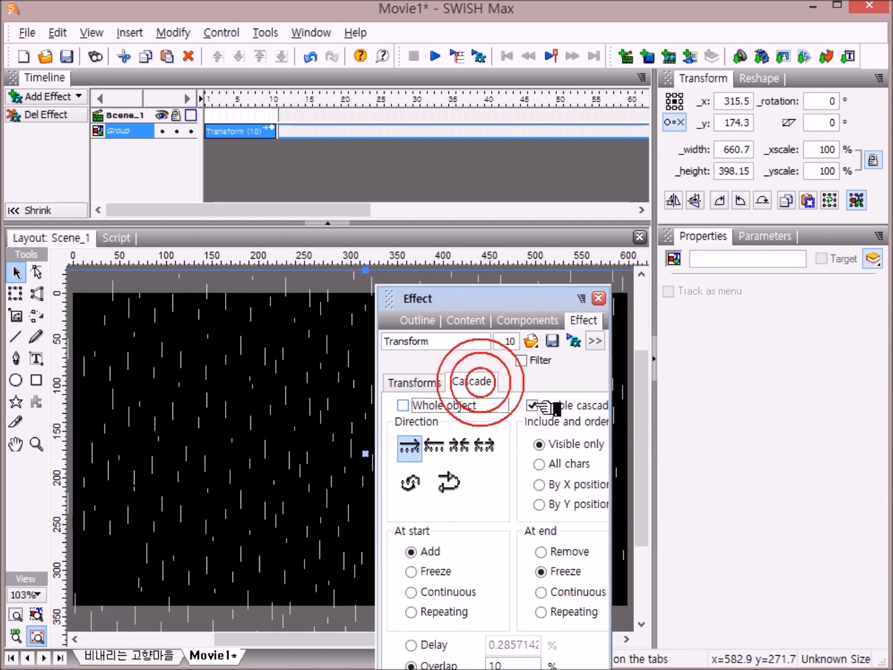
pyautogui.click(532, 405)
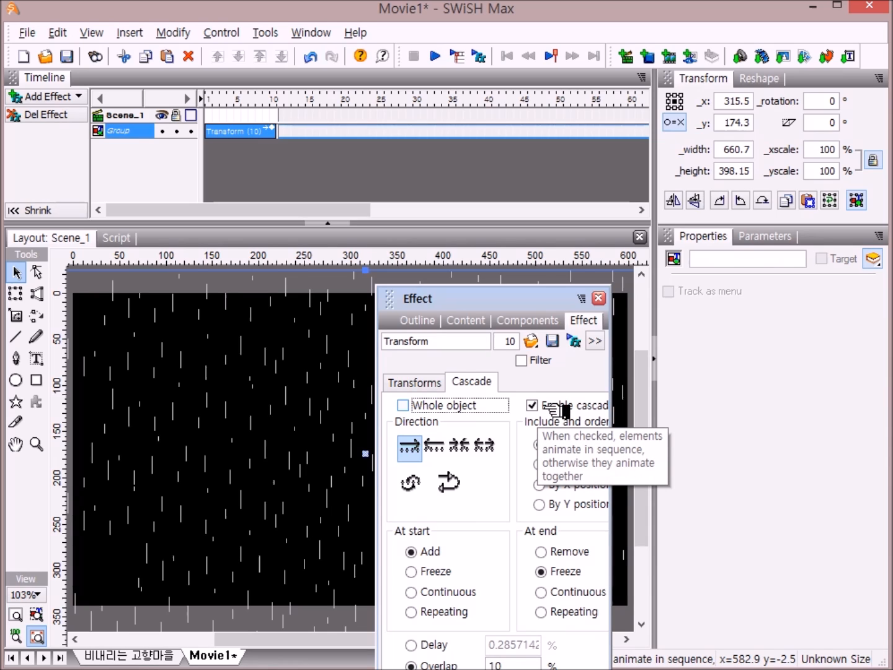
pyautogui.click(483, 444)
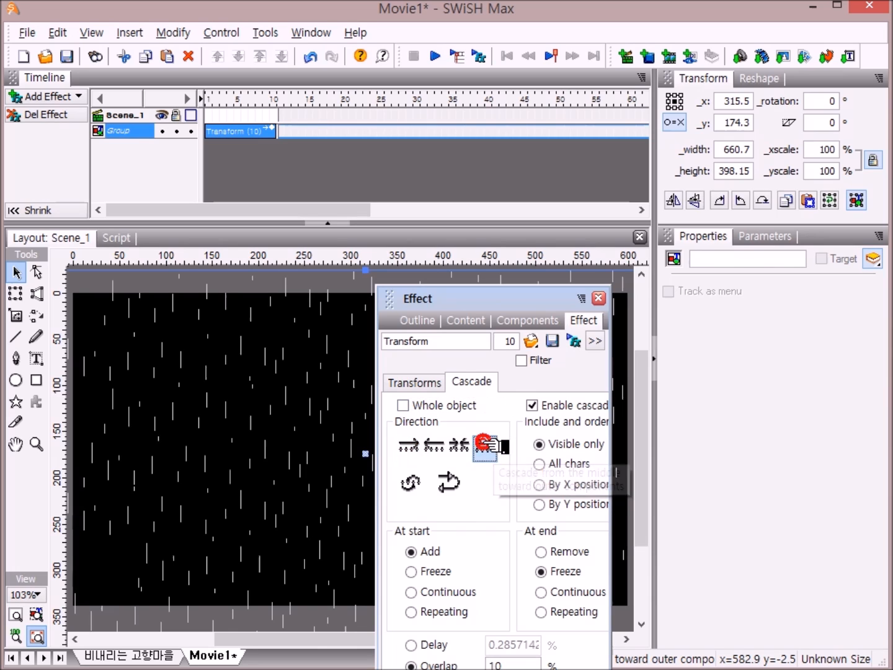
pyautogui.click(417, 612)
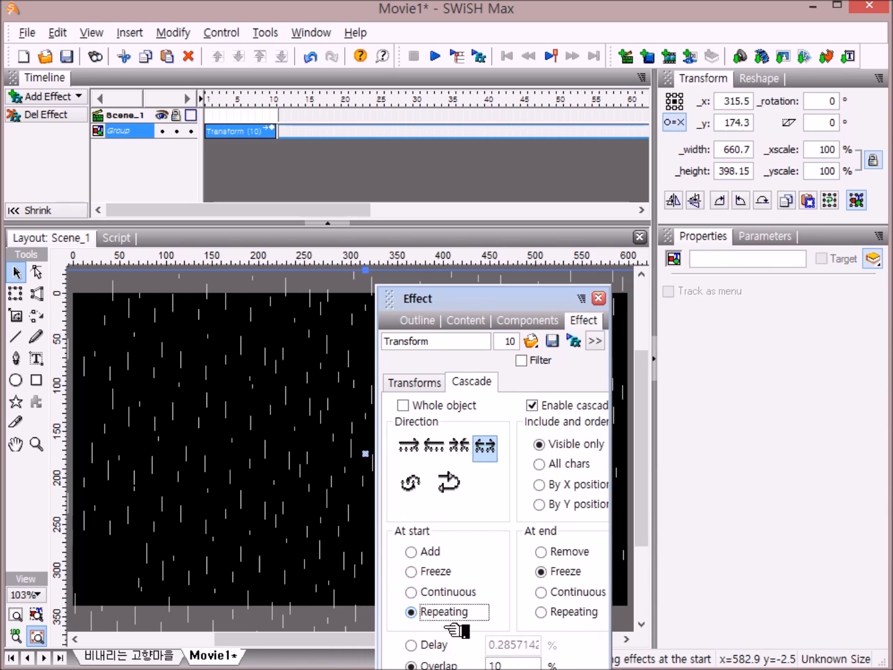
pyautogui.click(544, 612)
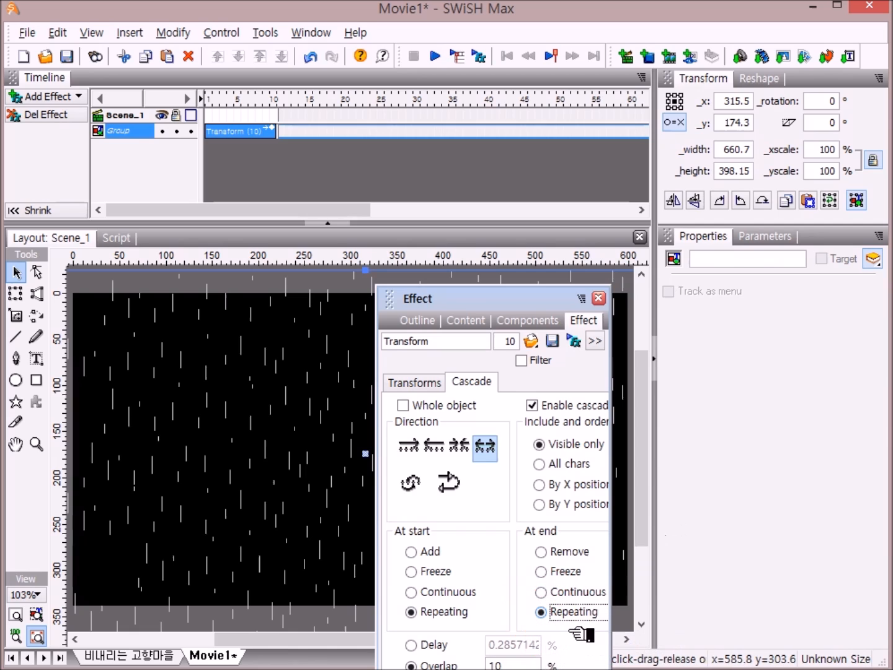
# Set the cascade timing to a Delay of 30% and dock the Effect panel again
pyautogui.click(412, 645)
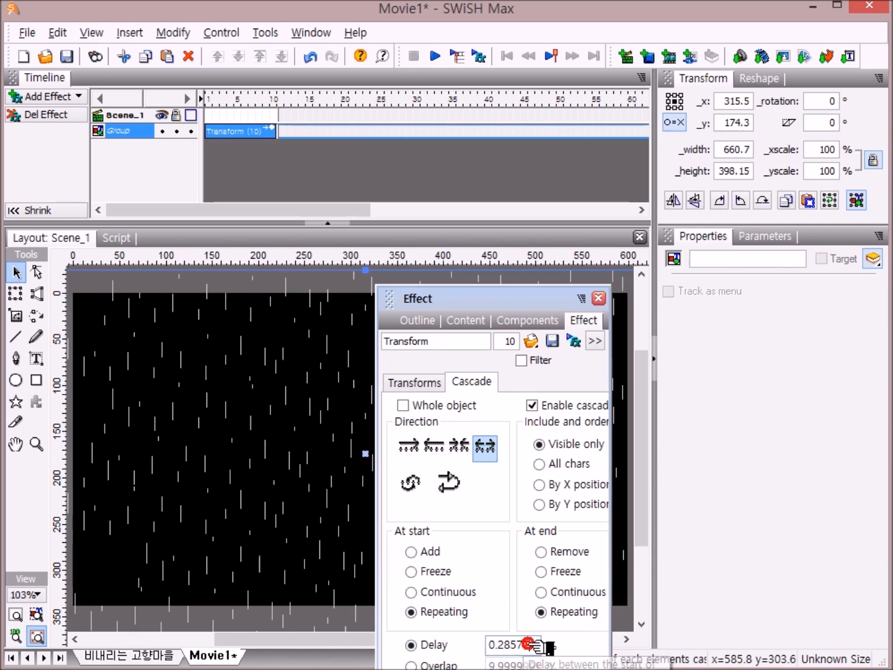
pyautogui.click(539, 646)
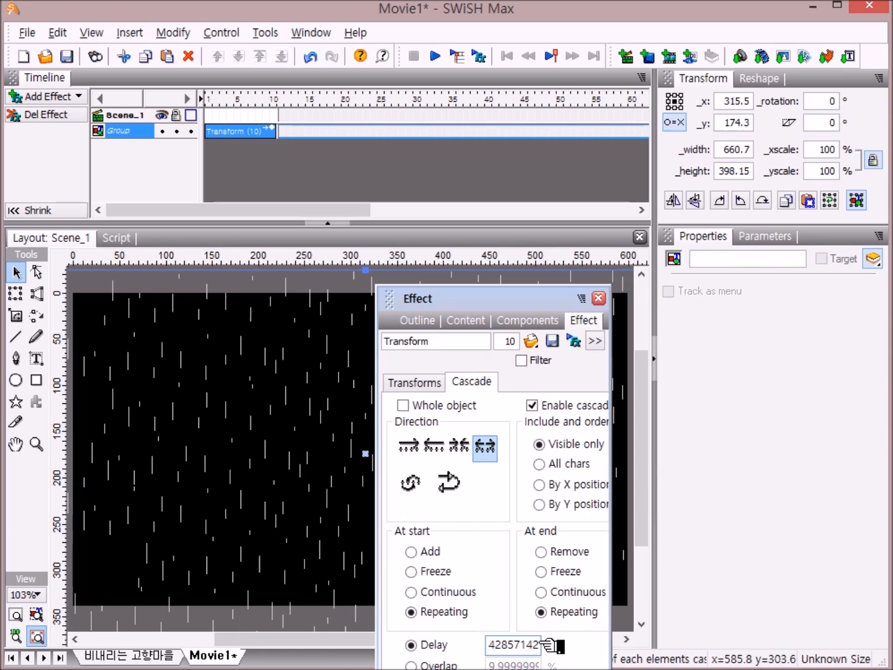
pyautogui.click(535, 643)
pyautogui.press('BackSpace')
pyautogui.press('BackSpace')
pyautogui.press('BackSpace')
pyautogui.press('BackSpace')
pyautogui.press('BackSpace')
pyautogui.press('BackSpace')
pyautogui.press('BackSpace')
pyautogui.press('BackSpace')
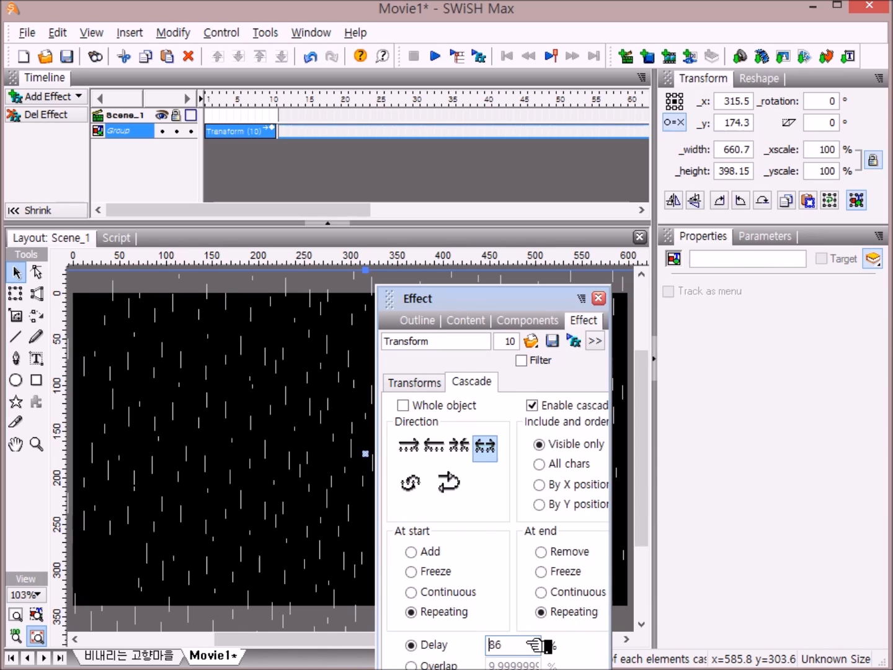
pyautogui.press('BackSpace')
pyautogui.write('30')
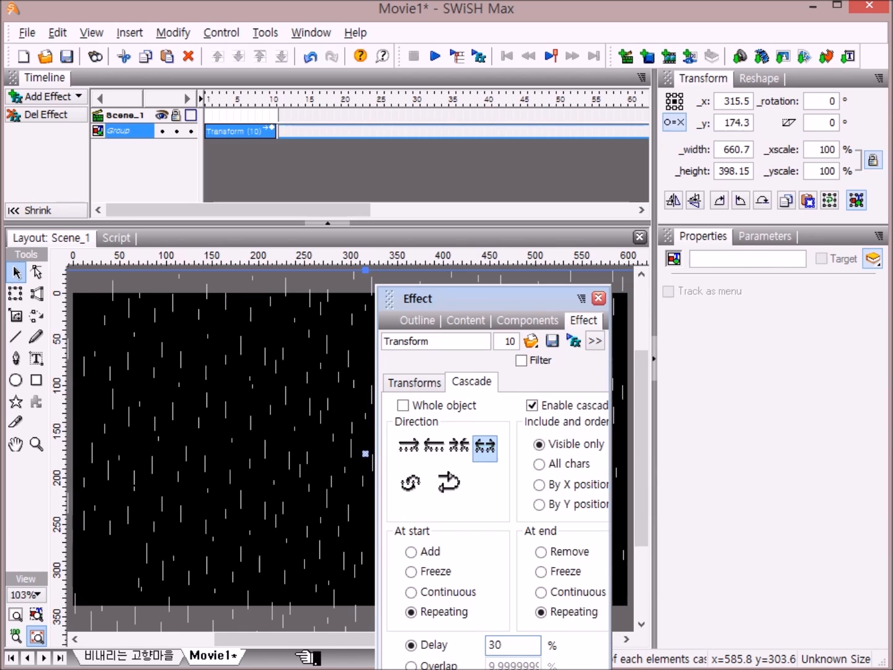
pyautogui.doubleClick(407, 302)
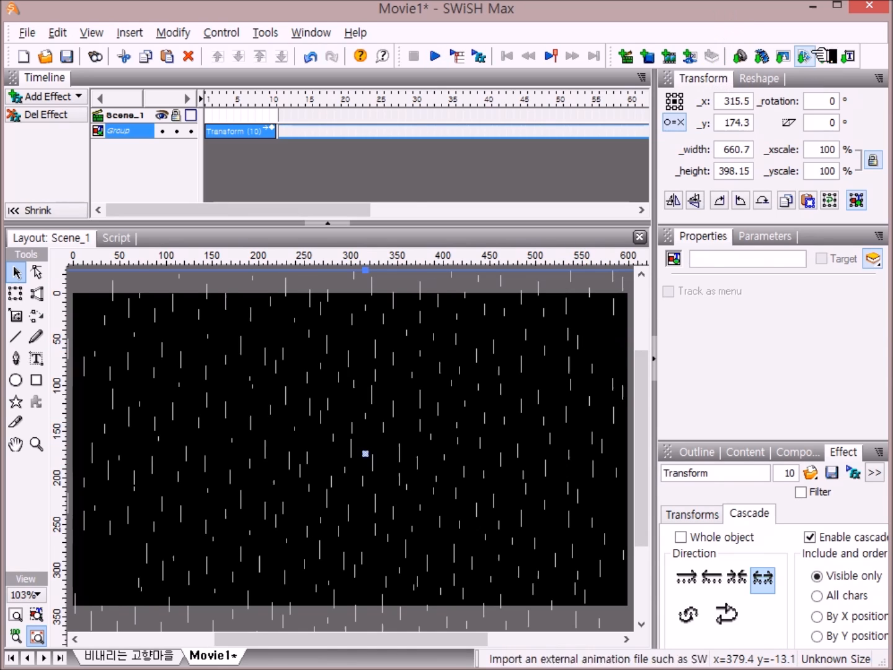
# Rotate the rain group by 5 degrees so that the raindrops slant
pyautogui.click(846, 101)
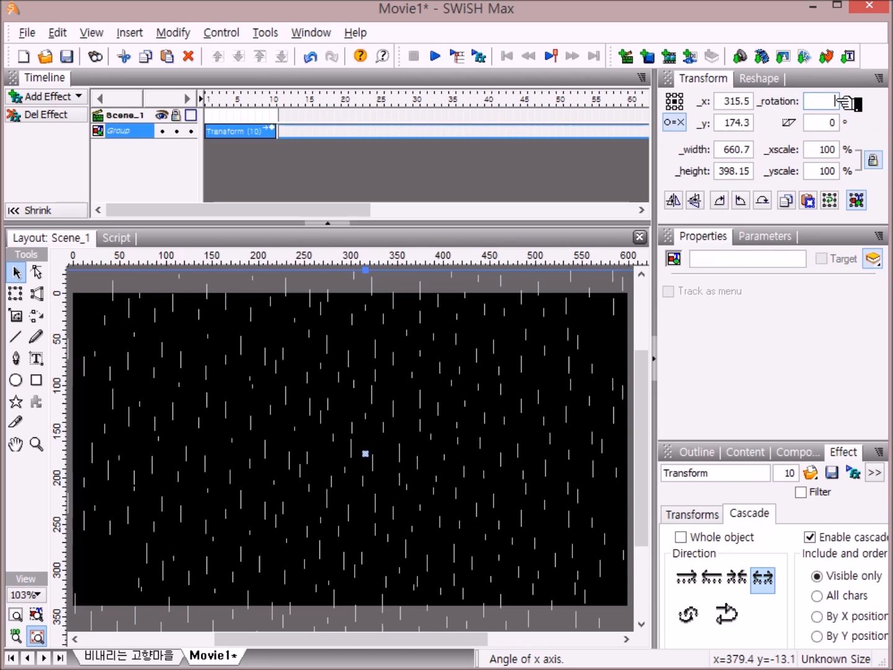
pyautogui.write('5')
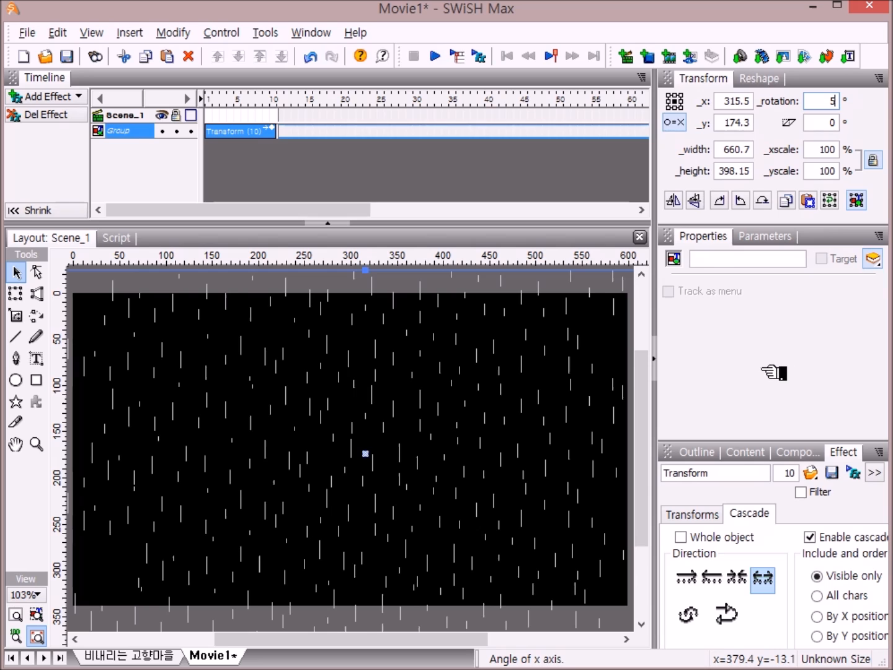
pyautogui.press('Return')
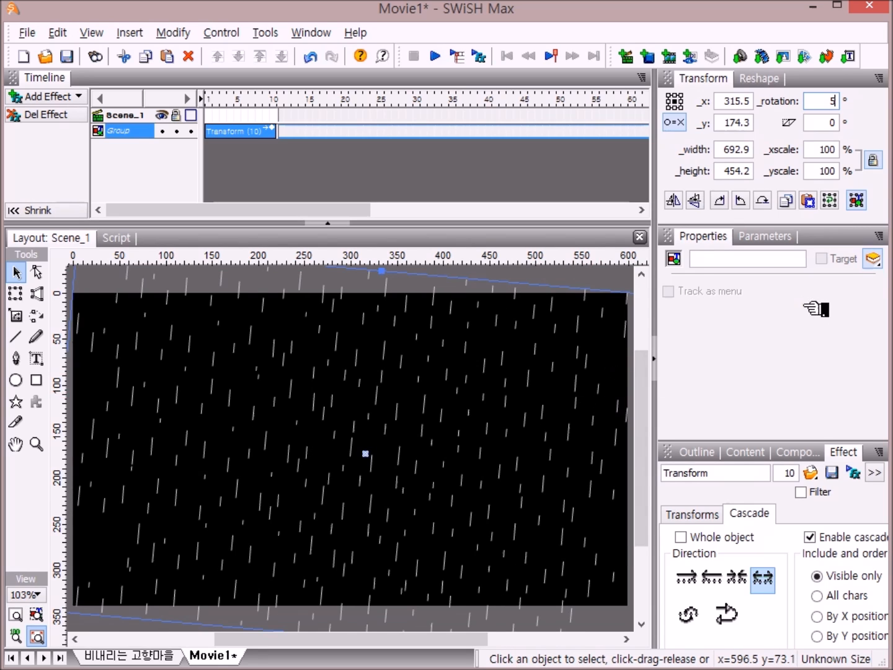
# Group the animated rain group in the scene outline as a Movie Clip
pyautogui.click(707, 458)
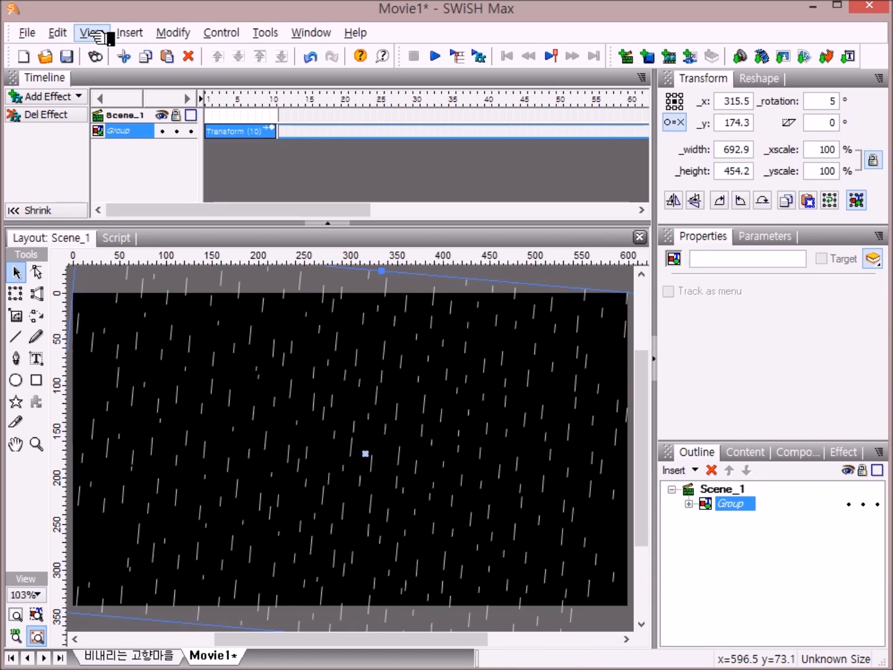
pyautogui.click(173, 33)
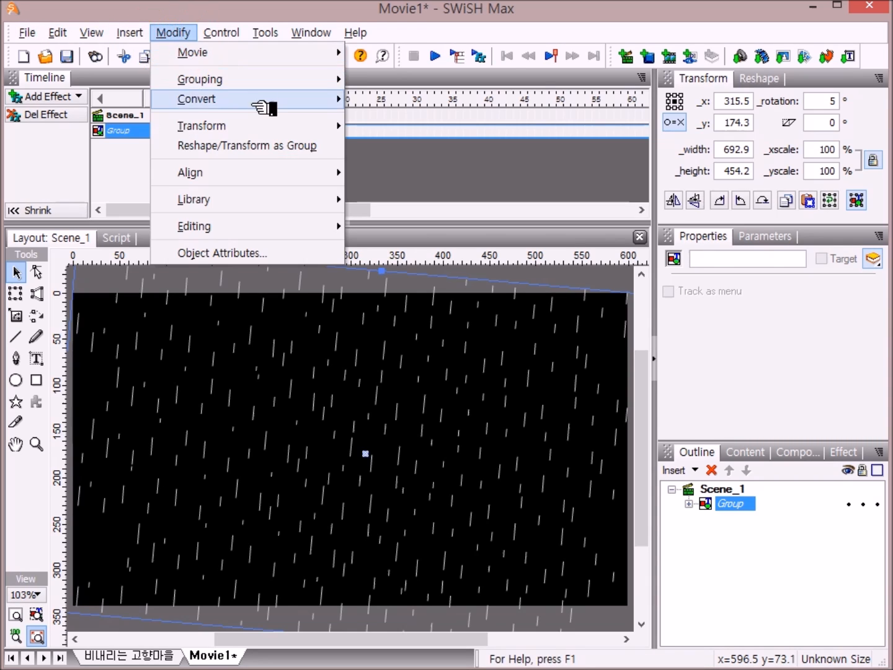
pyautogui.click(243, 85)
pyautogui.click(485, 119)
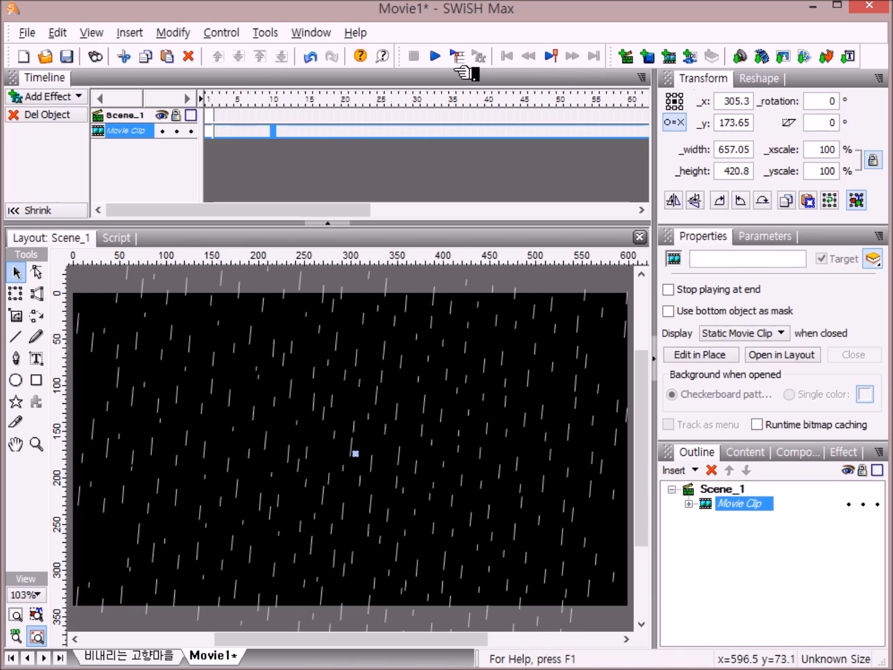
# Play the movie to preview the falling rain, and stop the playback
pyautogui.click(453, 57)
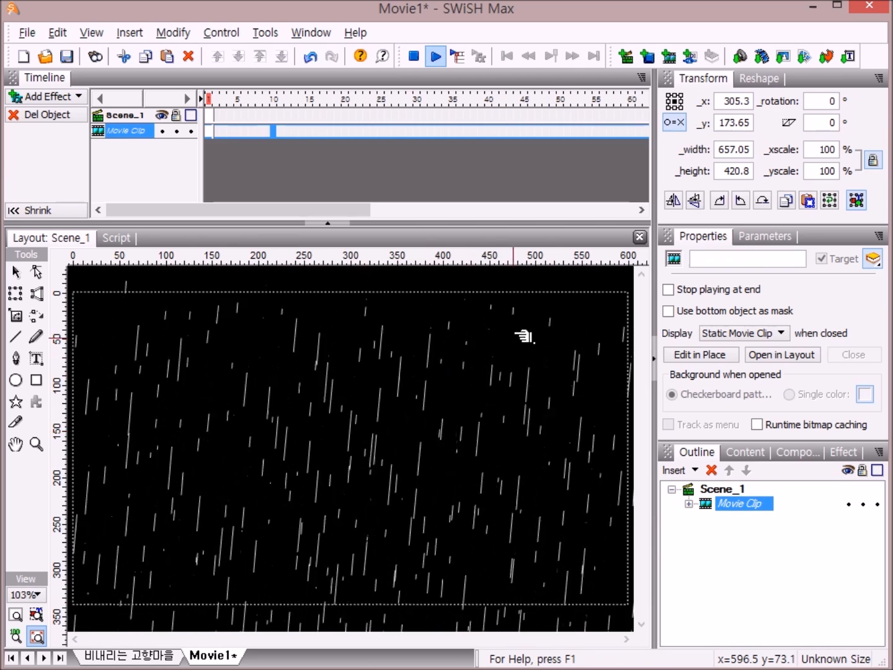
pyautogui.click(415, 56)
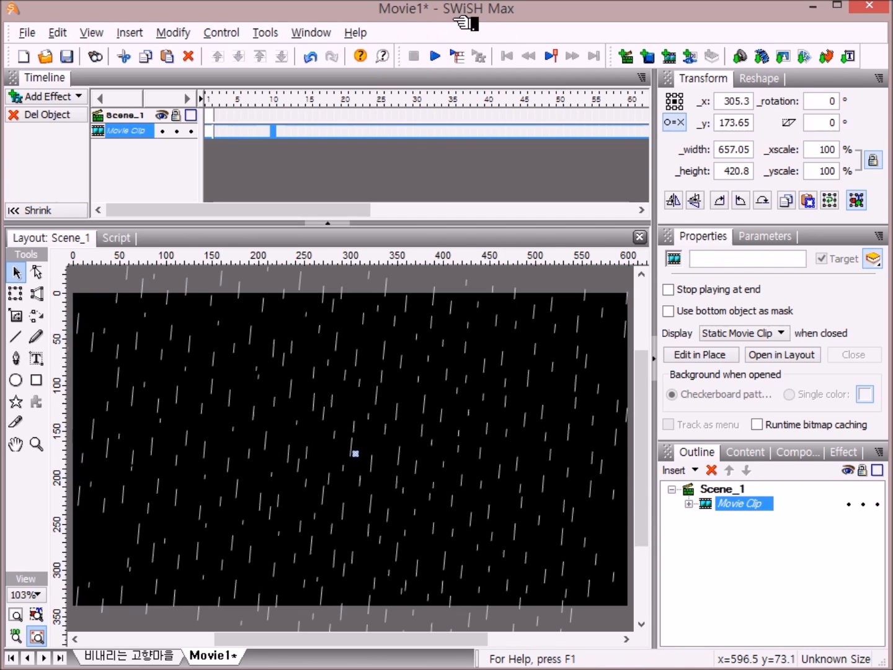
pyautogui.click(37, 33)
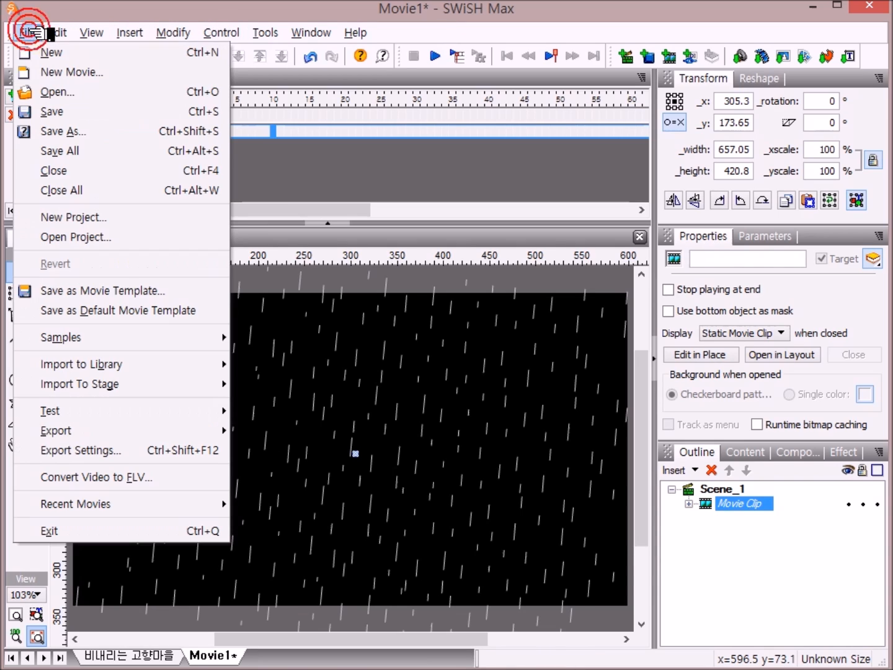
pyautogui.moveTo(55, 431)
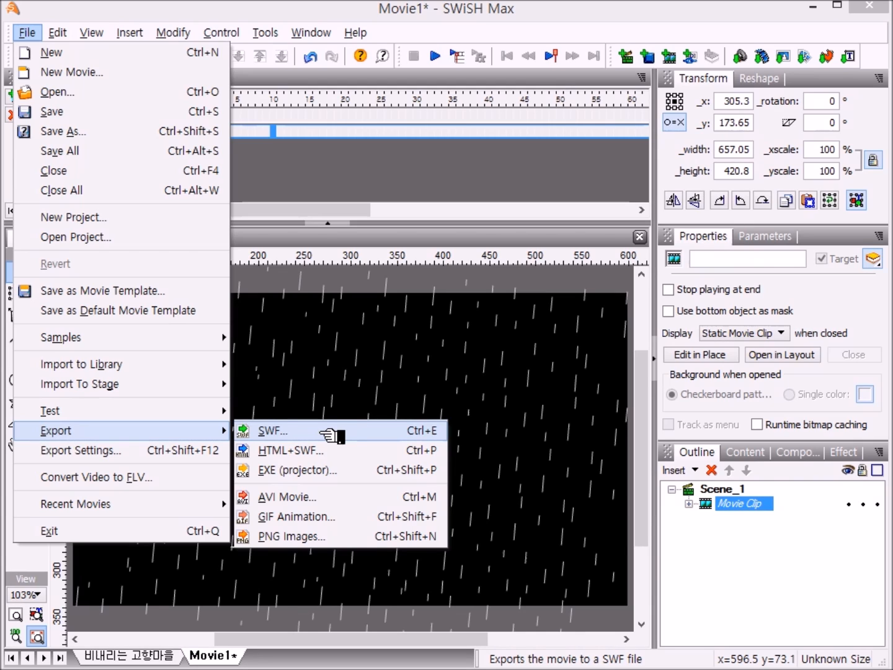
pyautogui.click(539, 14)
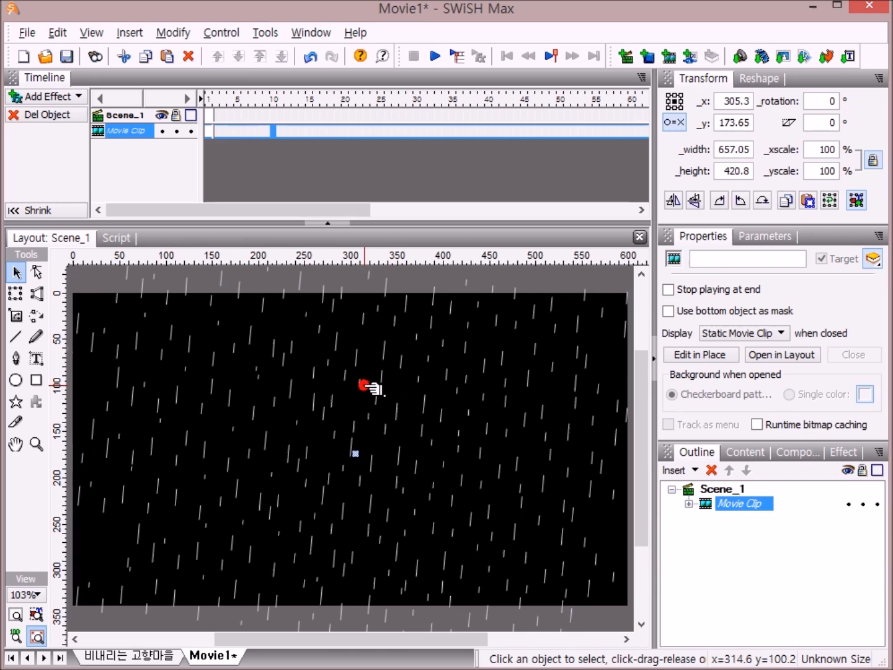
pyautogui.click(369, 387)
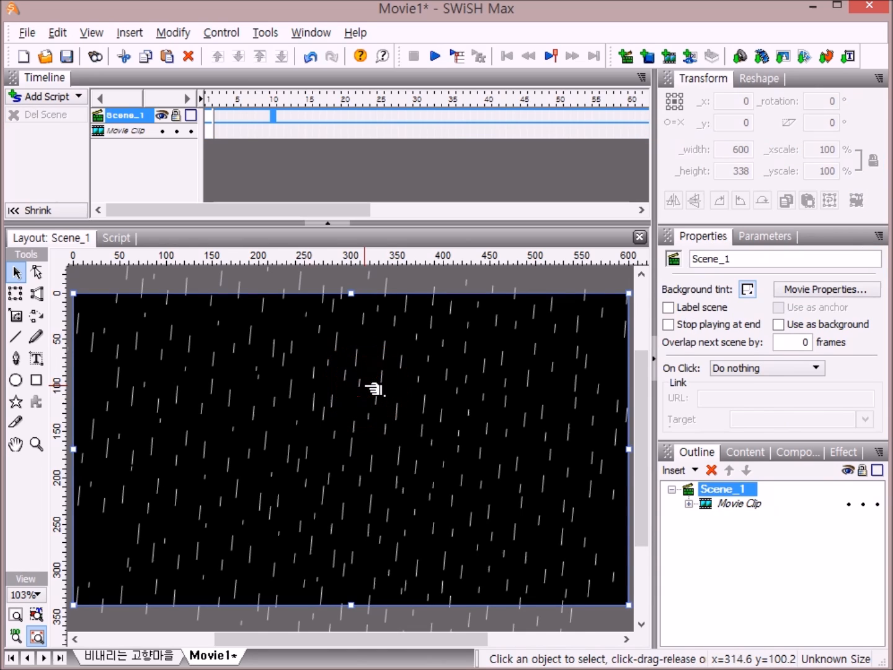
pyautogui.click(714, 471)
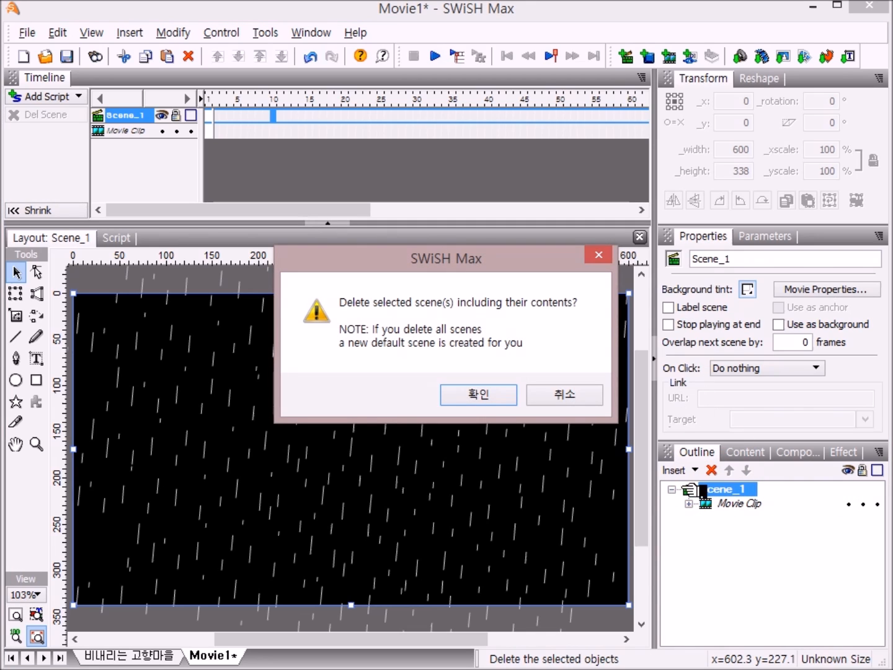
pyautogui.click(584, 392)
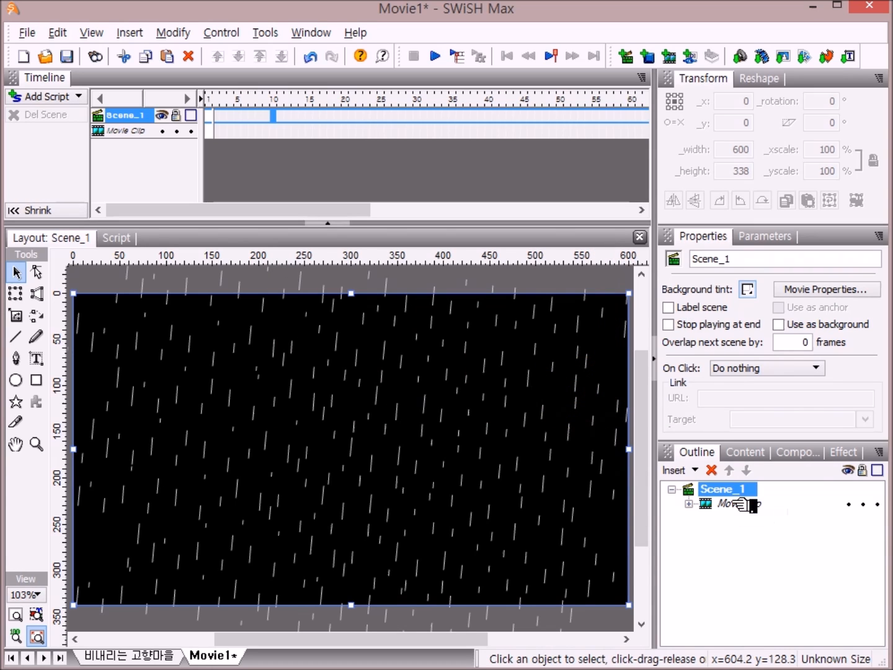
# Delete the rain Movie Clip from Scene_1 and import the image 10.JPG in its place
pyautogui.click(742, 506)
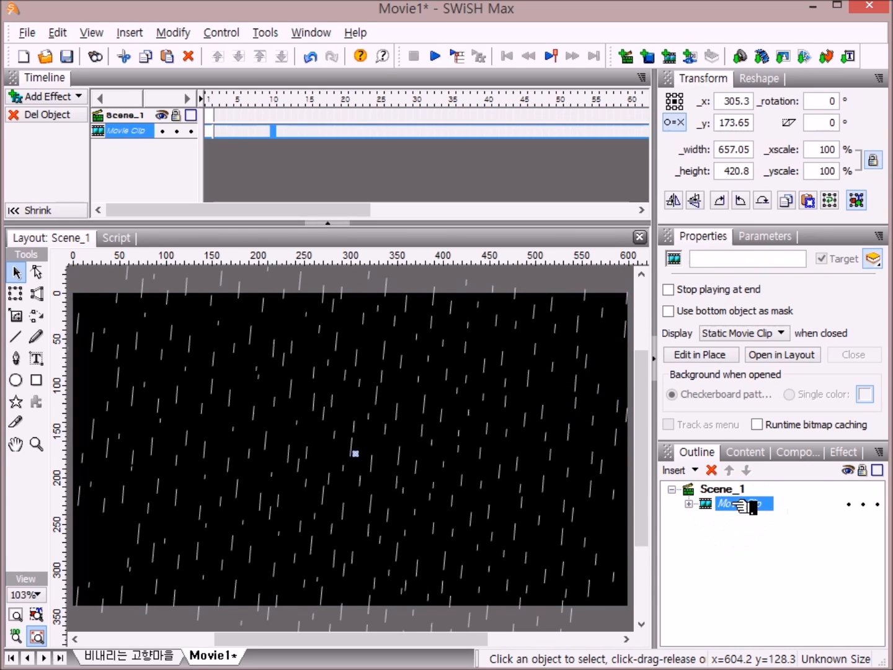
pyautogui.click(712, 470)
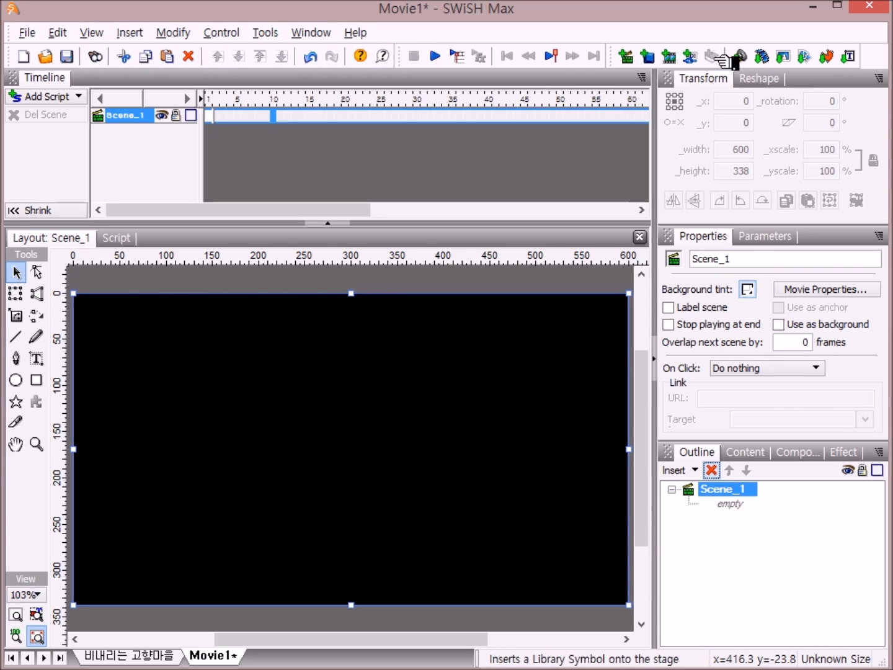
pyautogui.click(783, 57)
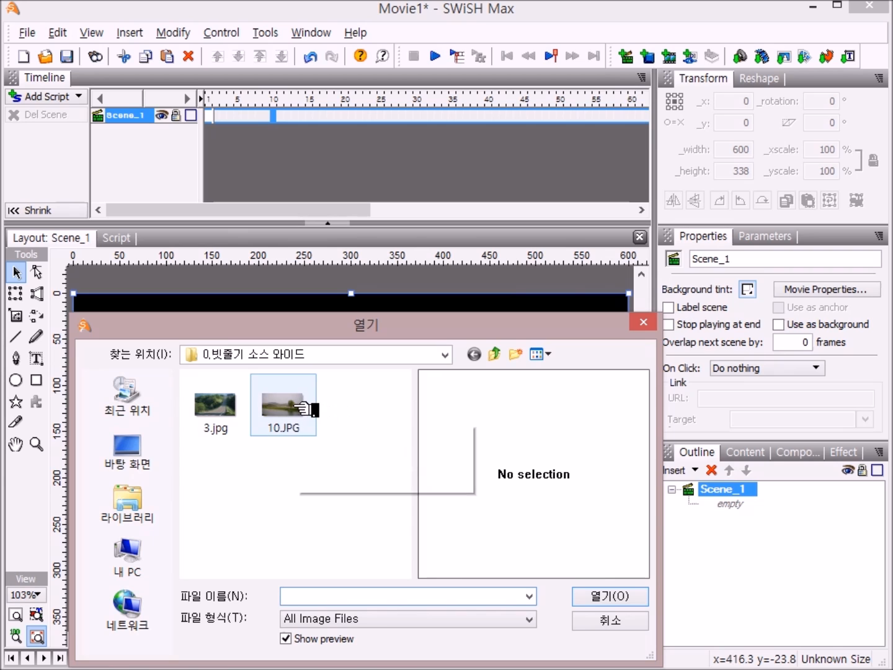
pyautogui.doubleClick(305, 406)
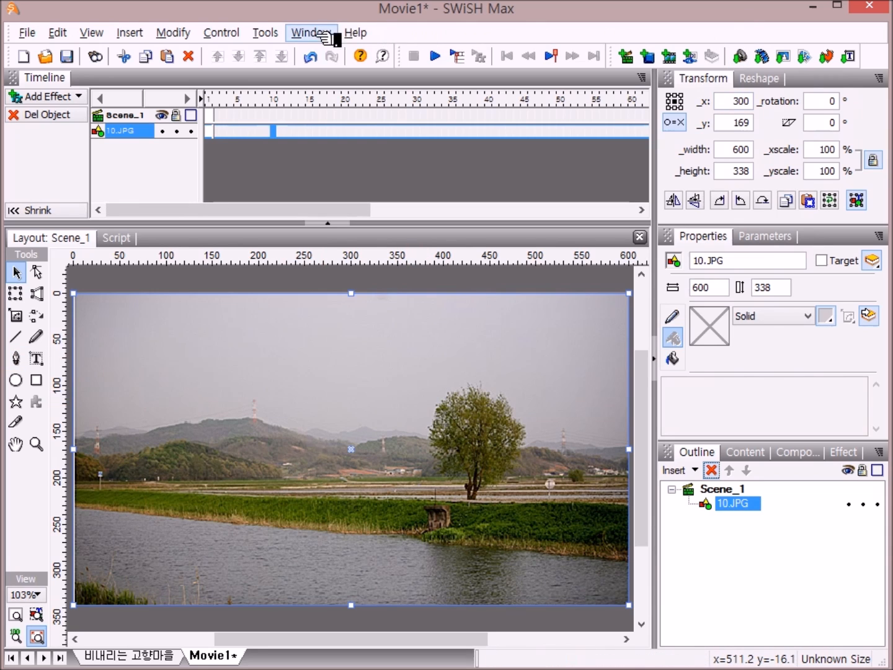
# Import the rain animation 빗줄기 소스 와이드.swf over the photo, and preview the movie's playback
pyautogui.click(136, 33)
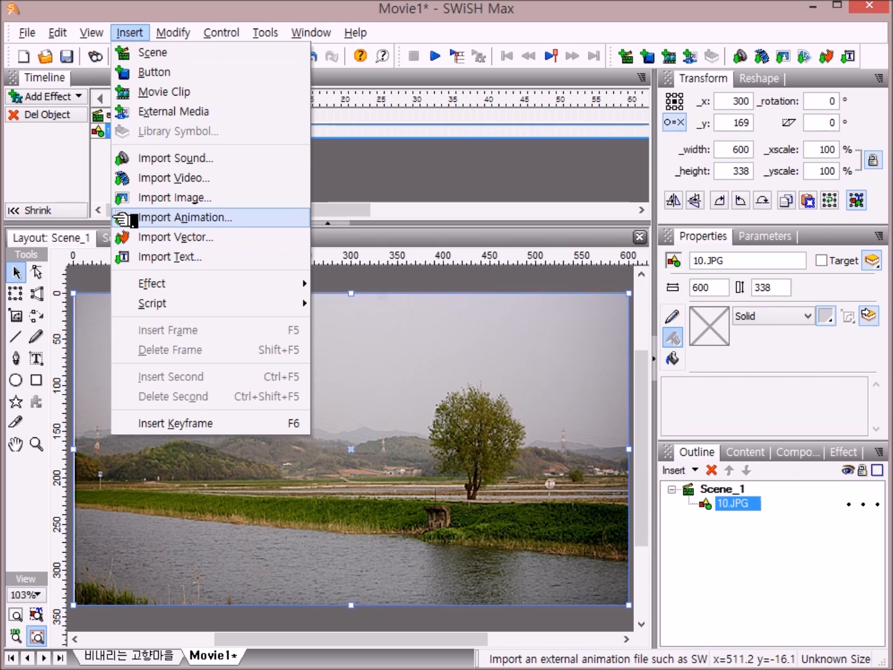
pyautogui.click(236, 219)
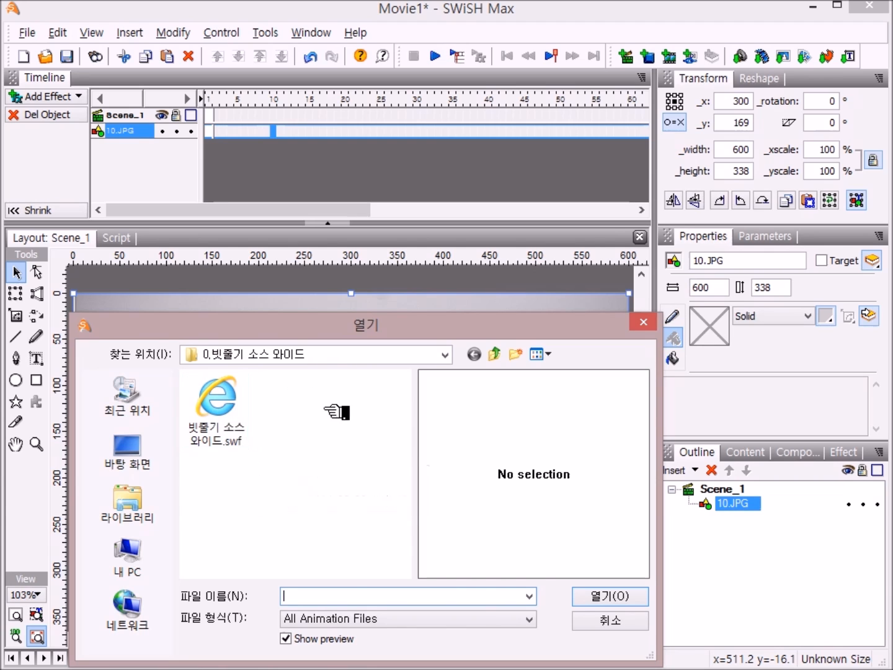
pyautogui.click(223, 398)
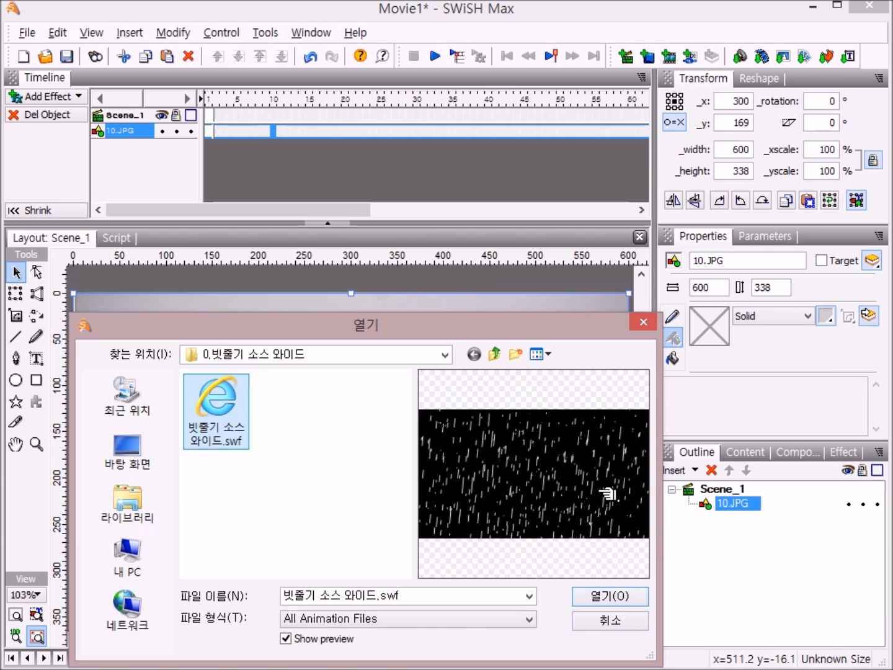
pyautogui.click(626, 598)
pyautogui.click(618, 391)
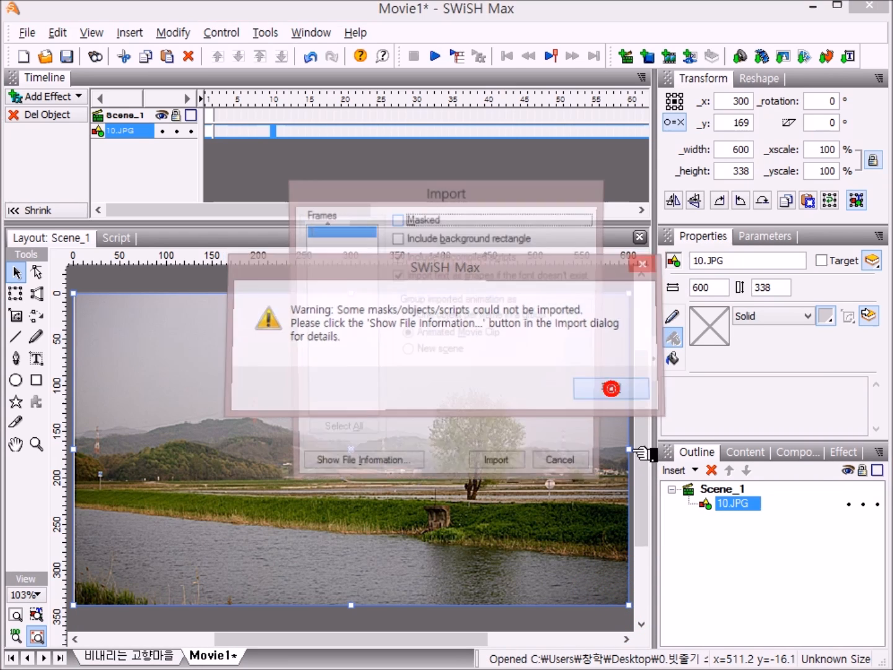
pyautogui.click(503, 470)
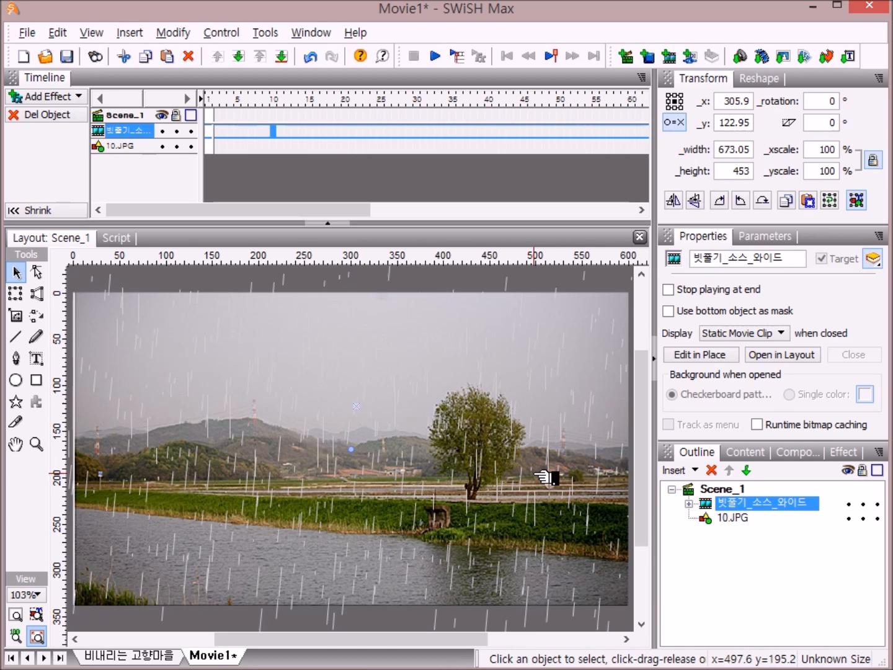
pyautogui.click(442, 57)
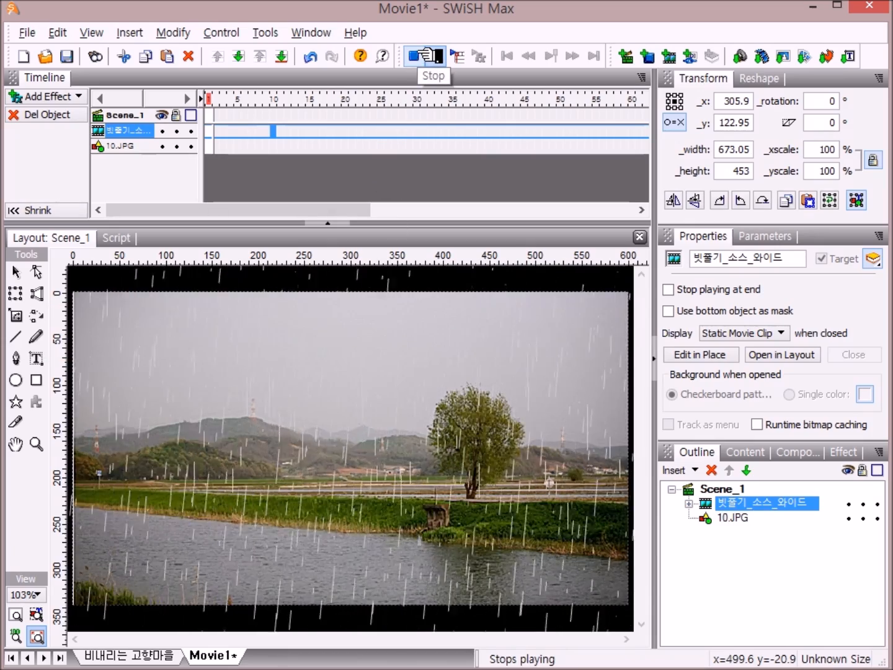
pyautogui.click(427, 56)
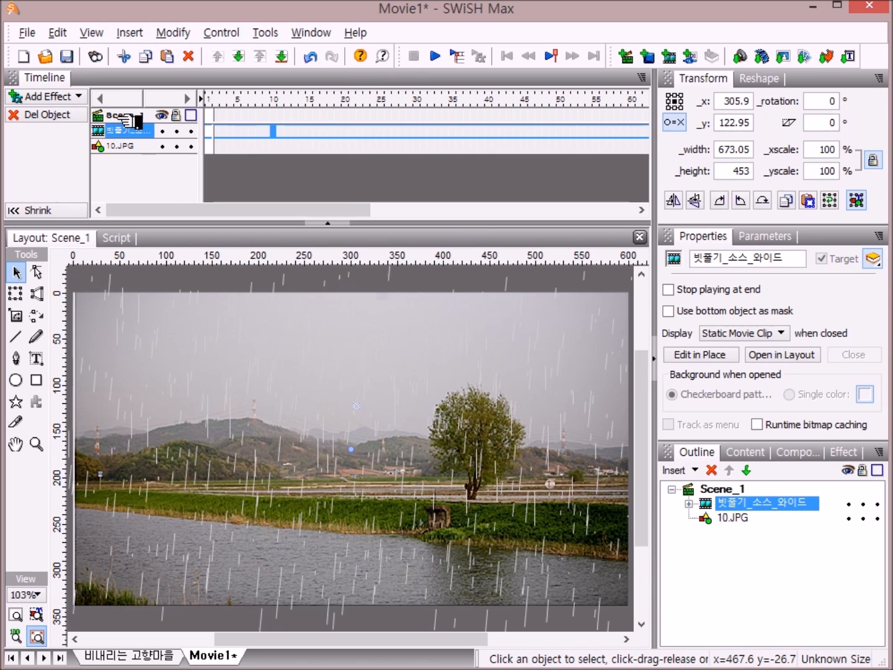
# Add a playSound action to frame 1 of Scene_1, using the imported sound 1.빗소리.wav
pyautogui.rightClick(214, 116)
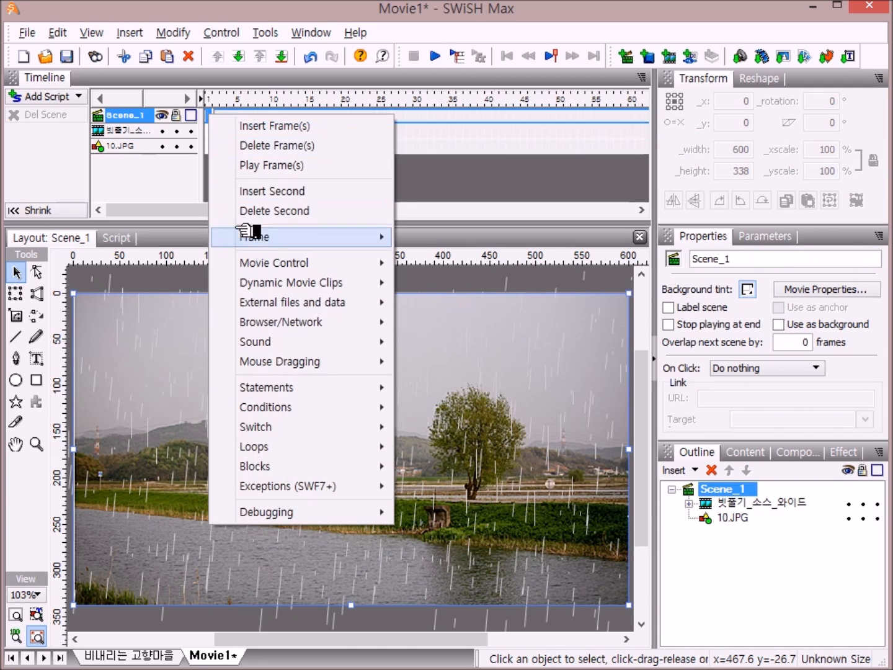
pyautogui.moveTo(290, 343)
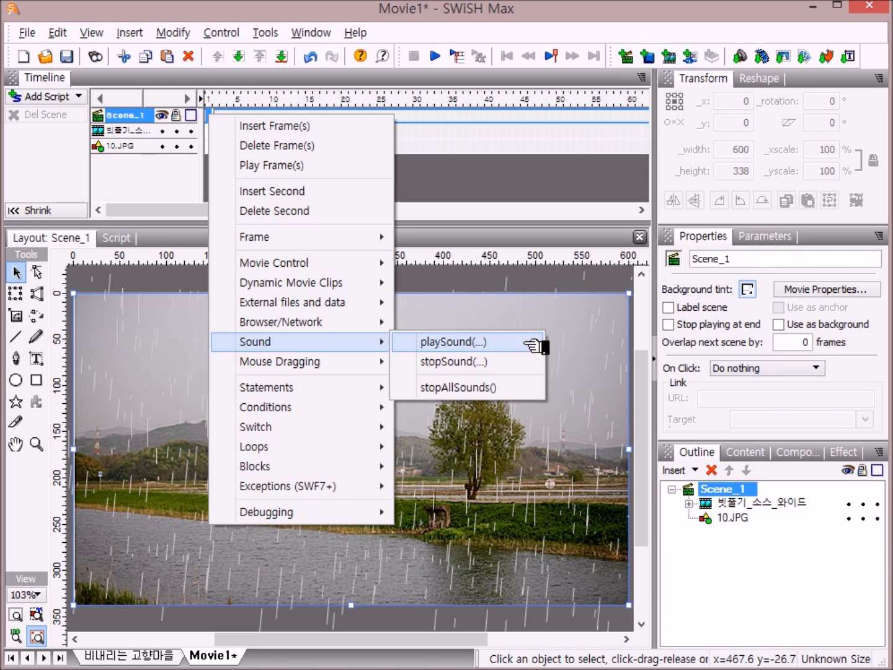
pyautogui.click(506, 344)
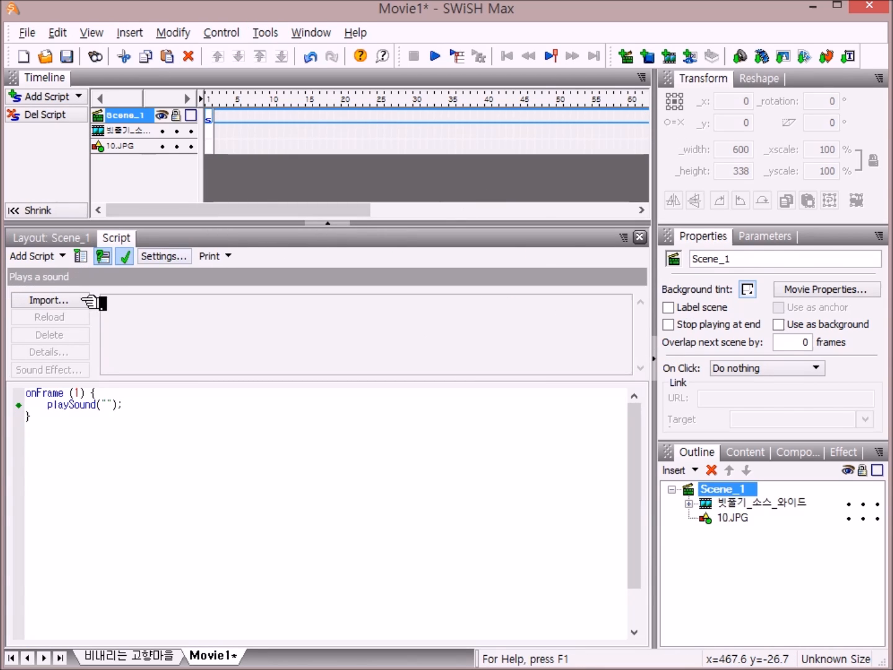
pyautogui.click(53, 301)
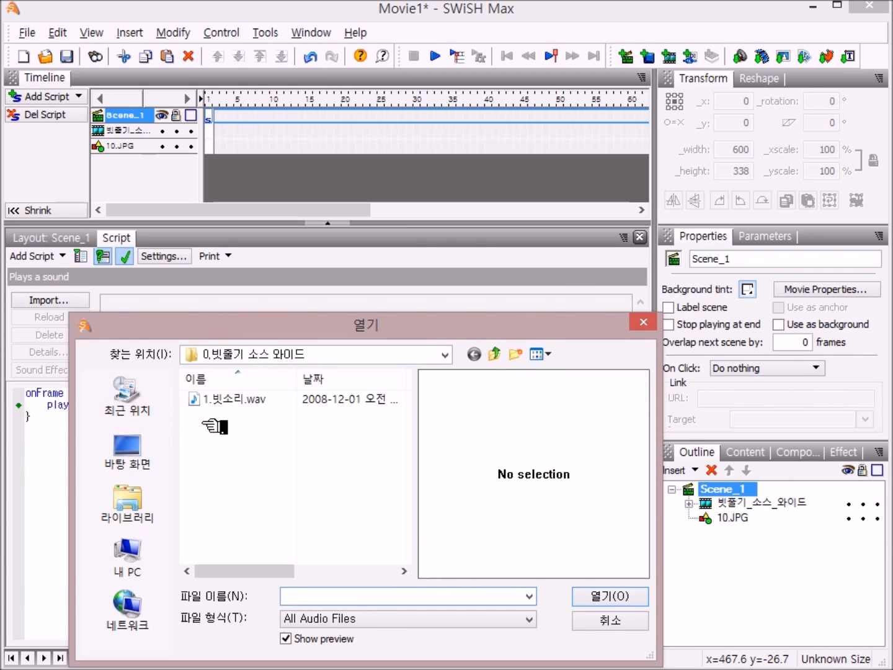
pyautogui.click(296, 404)
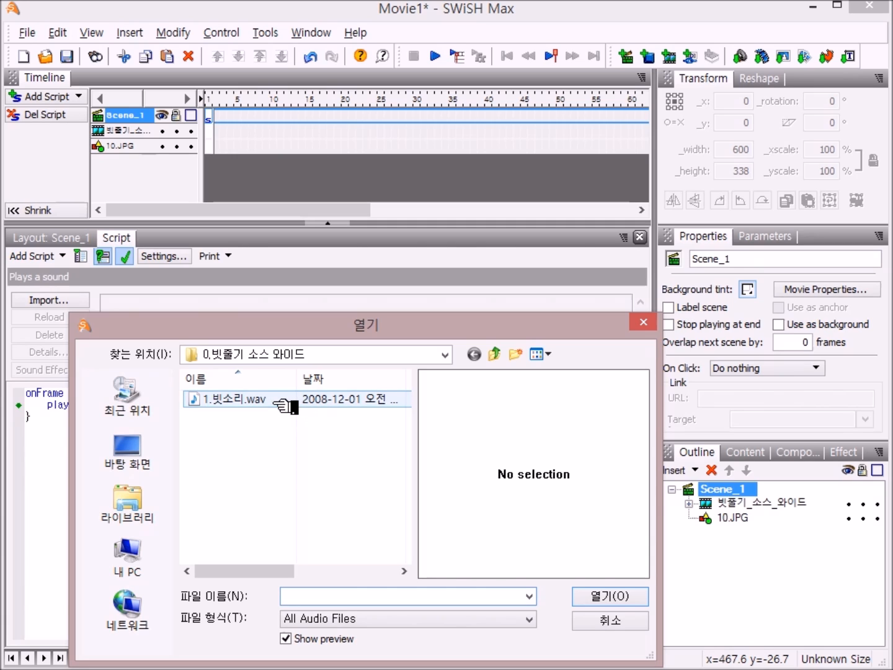
pyautogui.click(253, 402)
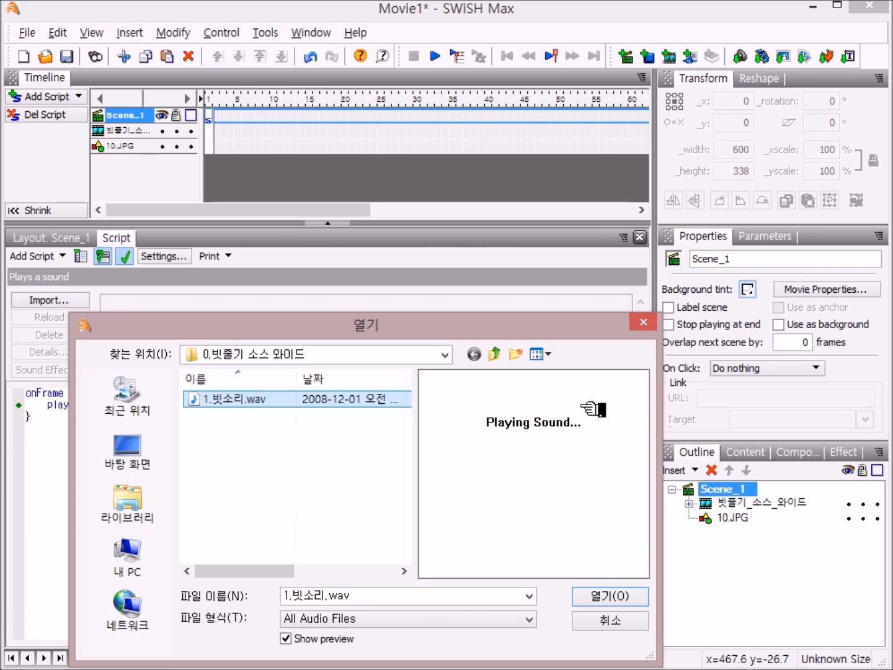
pyautogui.click(605, 597)
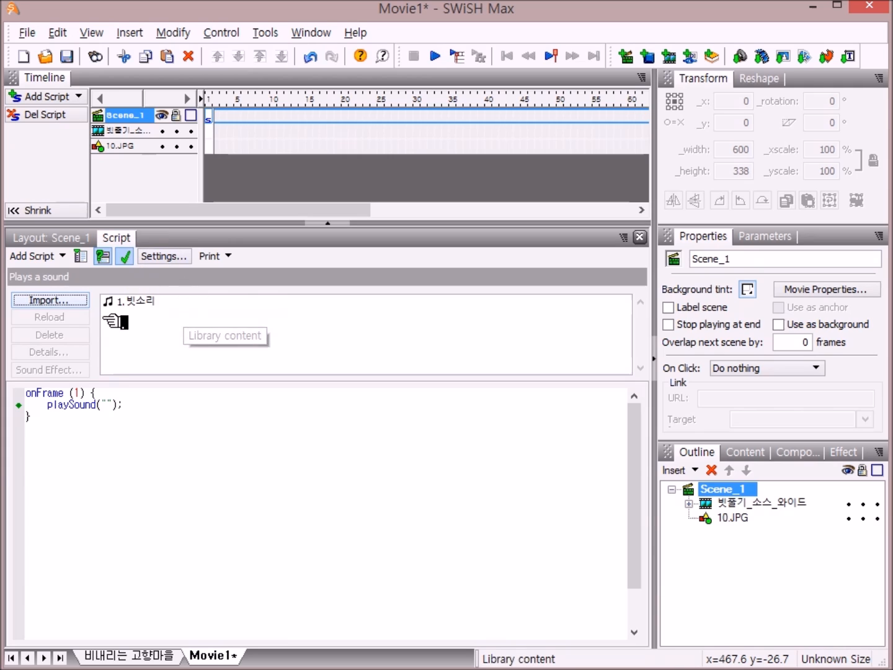
pyautogui.click(152, 304)
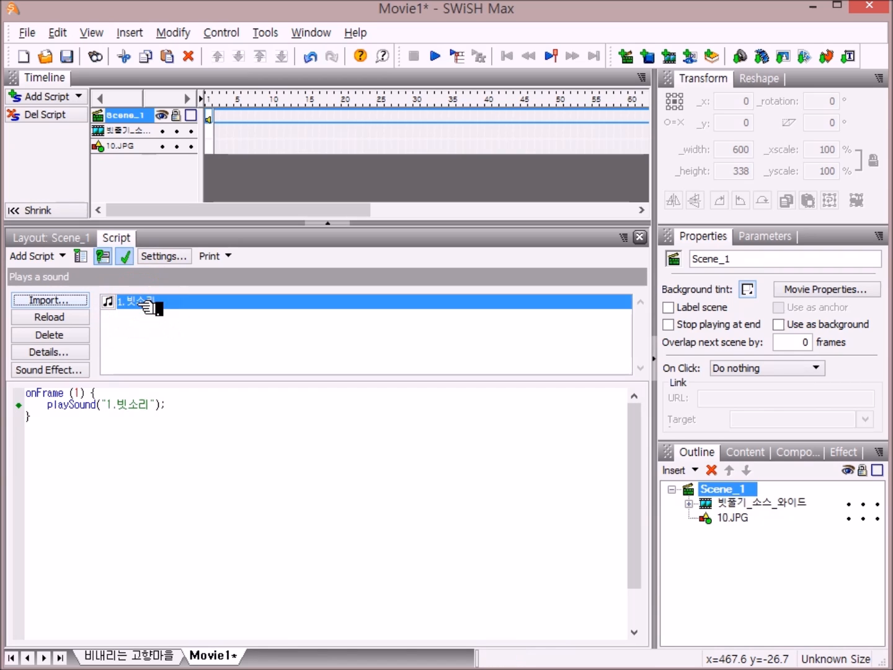
# Set the rain sound to loop 15 times and not to play if it is already playing
pyautogui.click(72, 372)
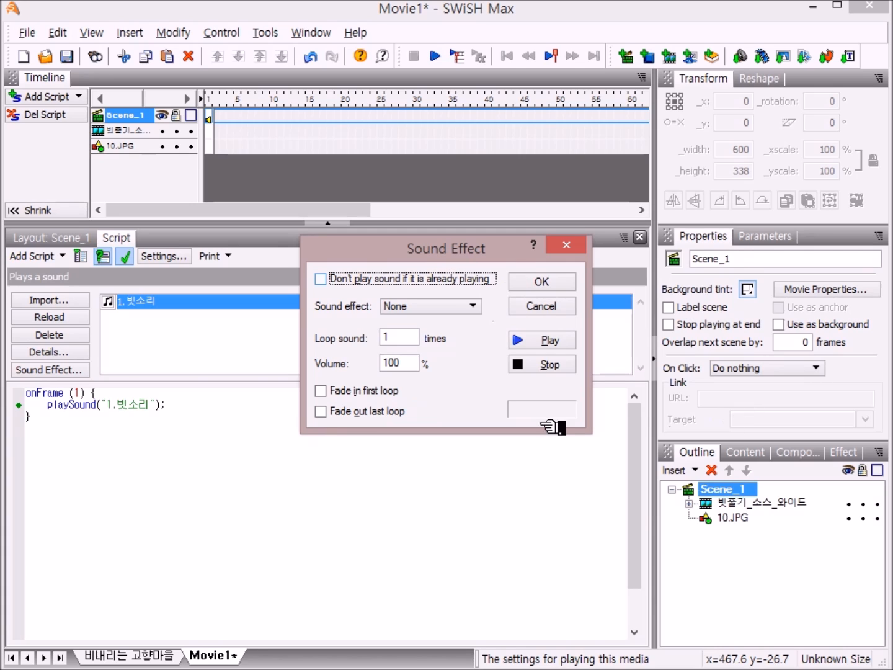
pyautogui.click(321, 279)
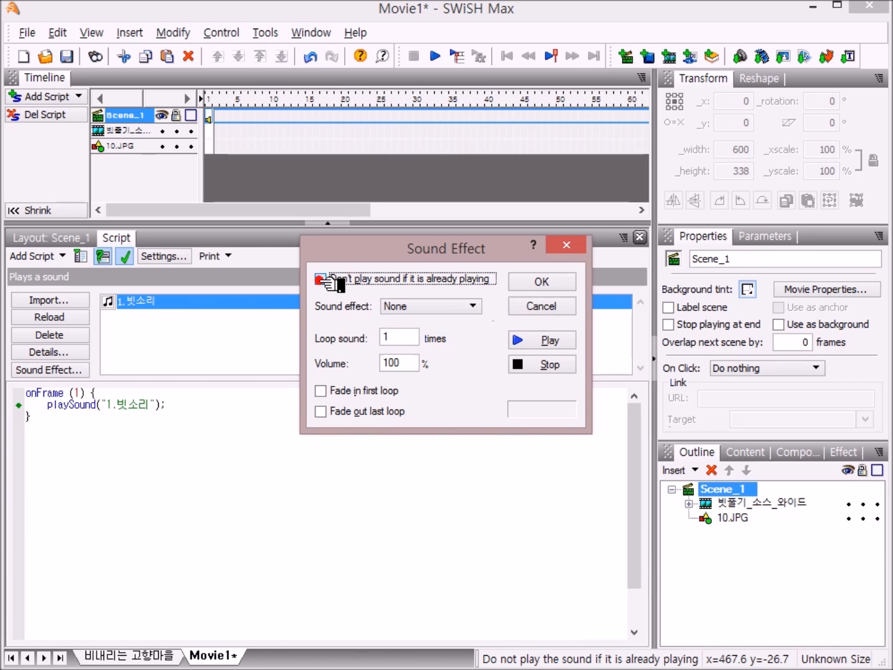
pyautogui.click(400, 338)
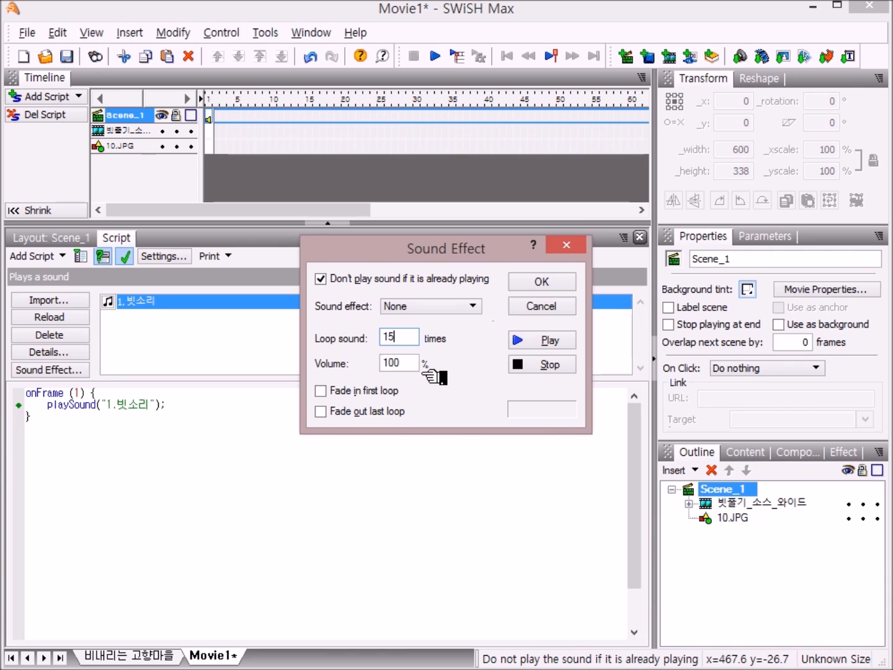
pyautogui.click(562, 282)
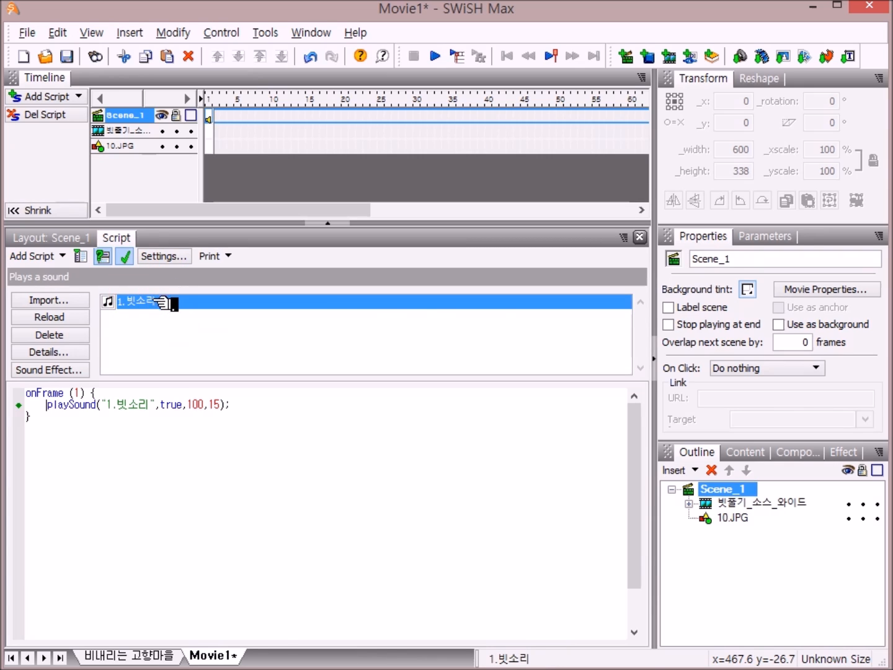
pyautogui.click(138, 260)
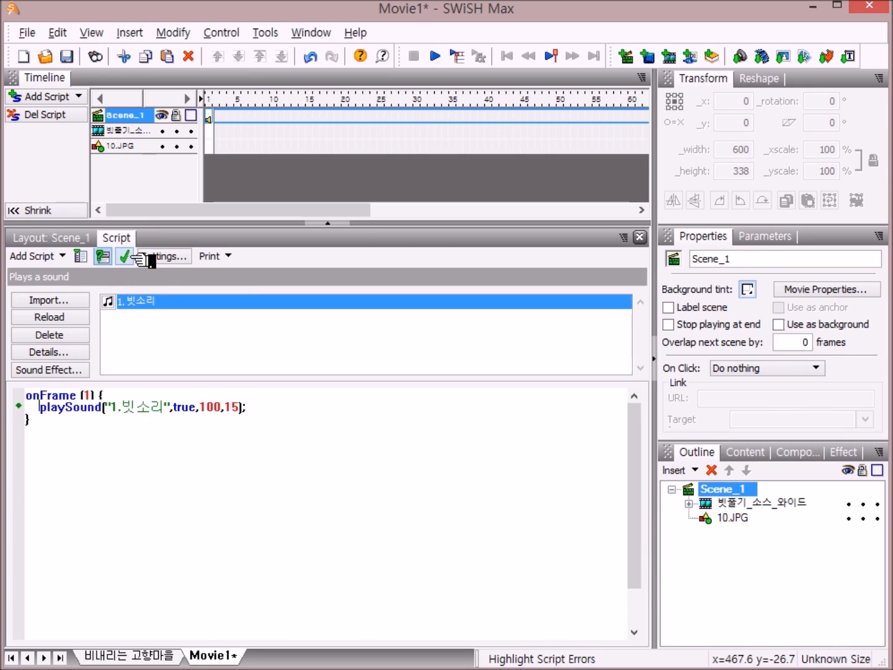
# Play the movie in the scene layout, test it as SWF in Flash Player, and close the player window
pyautogui.click(57, 236)
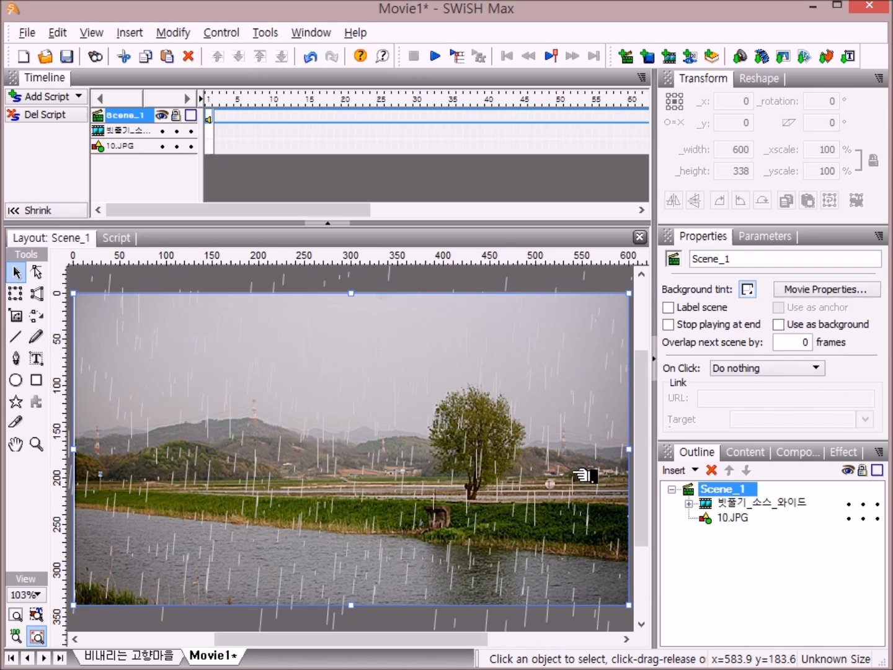
pyautogui.click(454, 59)
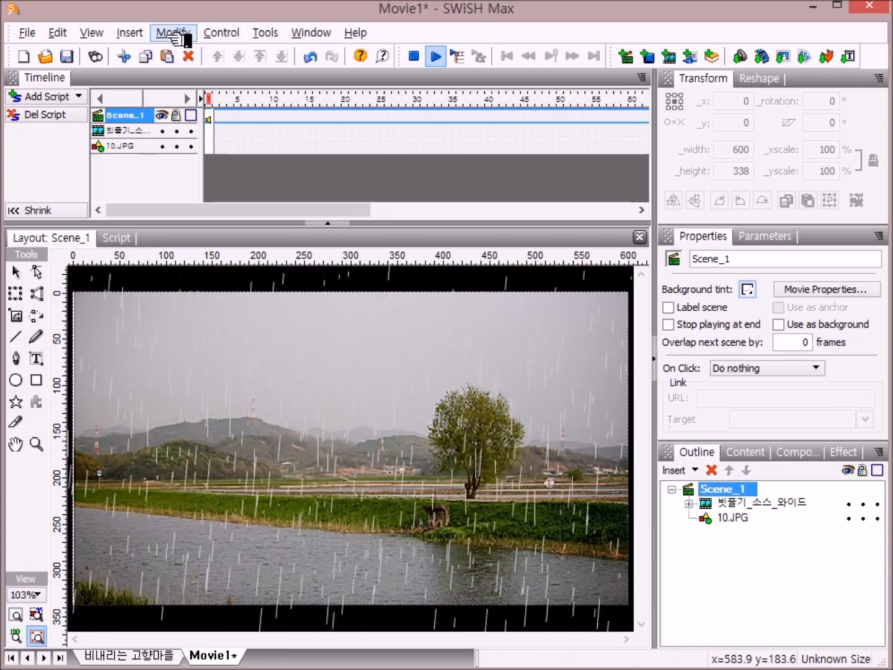
pyautogui.click(27, 34)
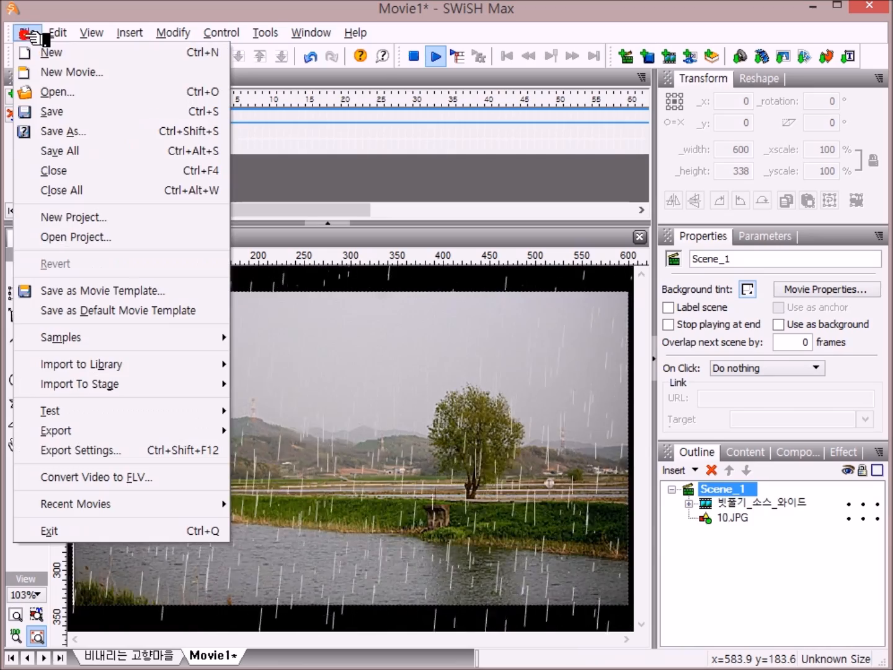
pyautogui.moveTo(71, 412)
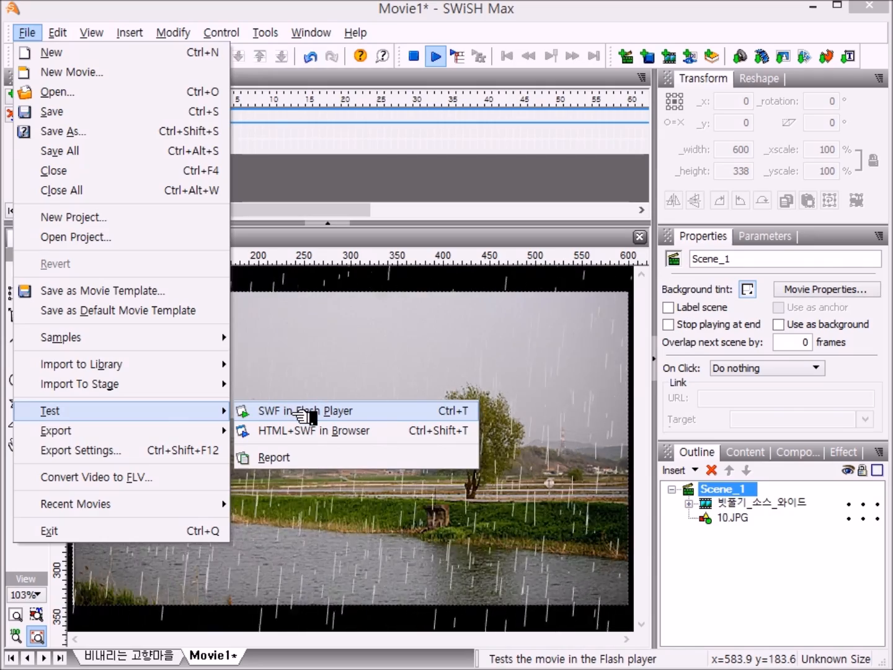
pyautogui.click(382, 415)
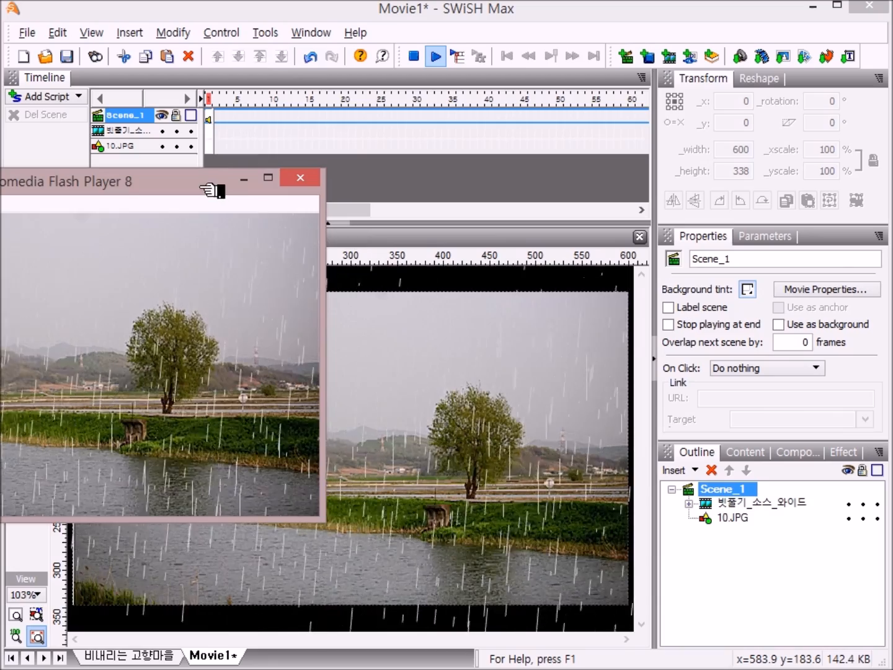
pyautogui.moveTo(183, 178); pyautogui.dragTo(500, 284)
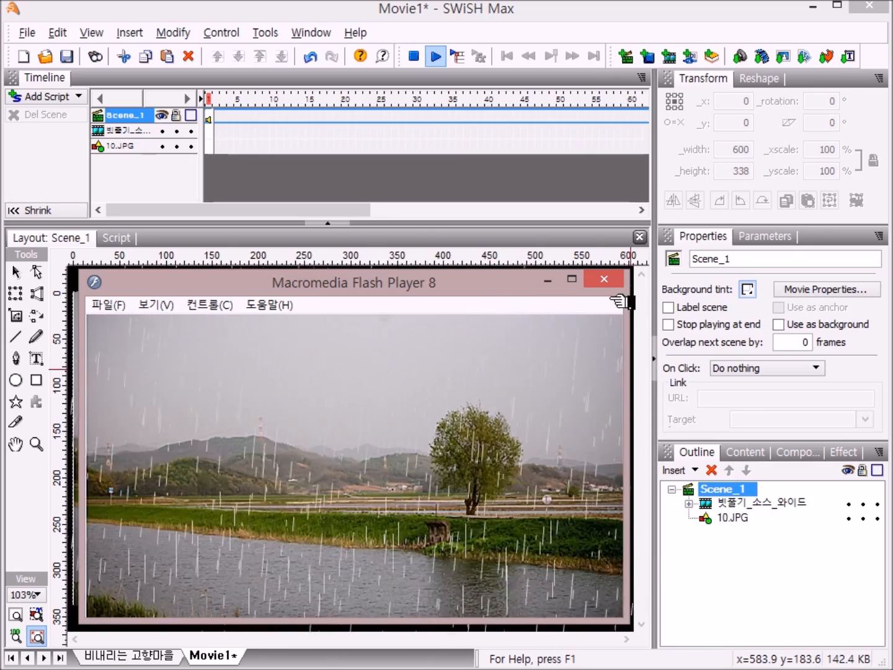
pyautogui.click(604, 281)
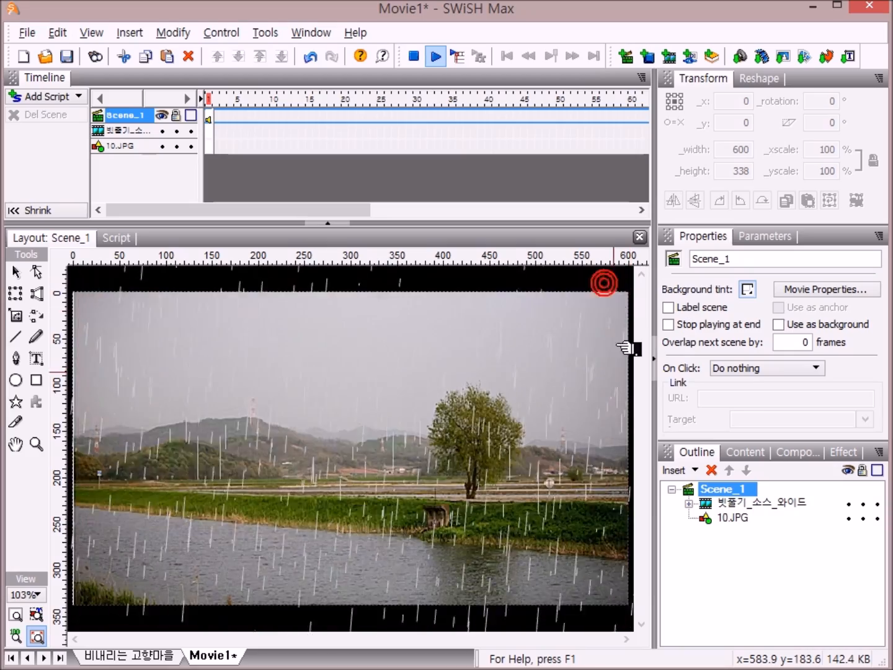